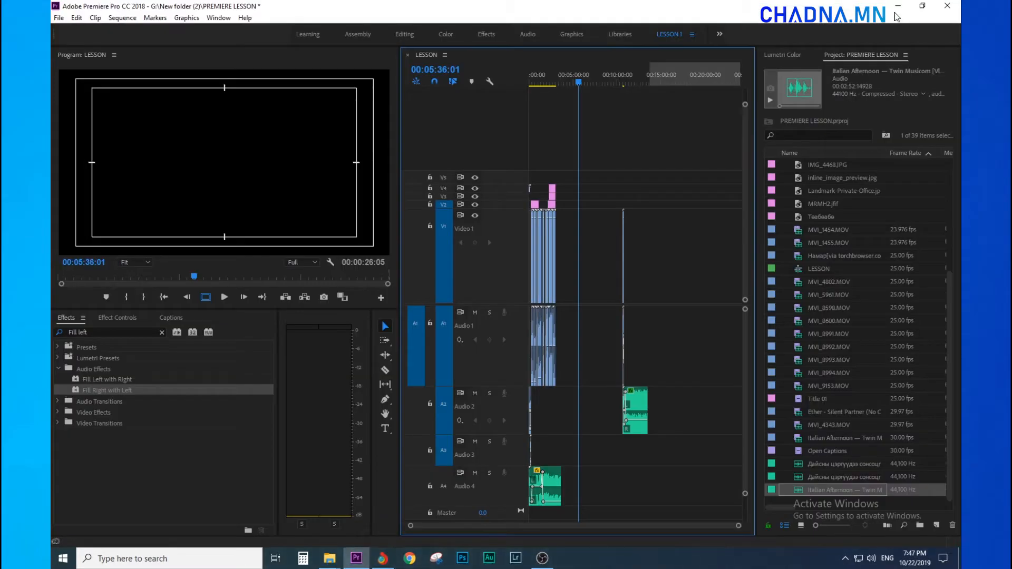
Step: Place the playhead at 00:00:48:00 in the LESSON sequence and save the PREMIERE LESSON project
click(536, 82)
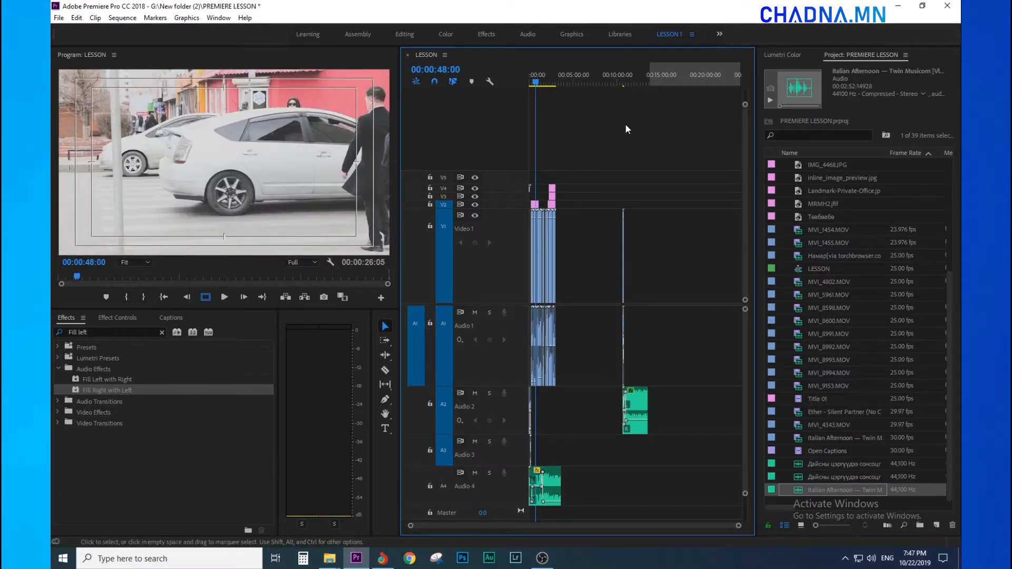
key(ctrl+s)
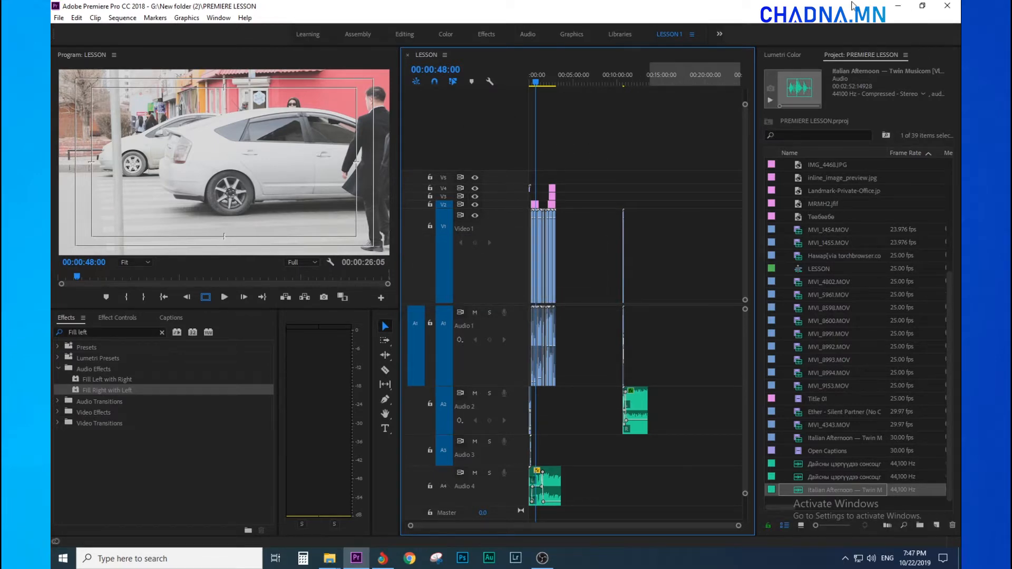
drag(554, 82, 557, 81)
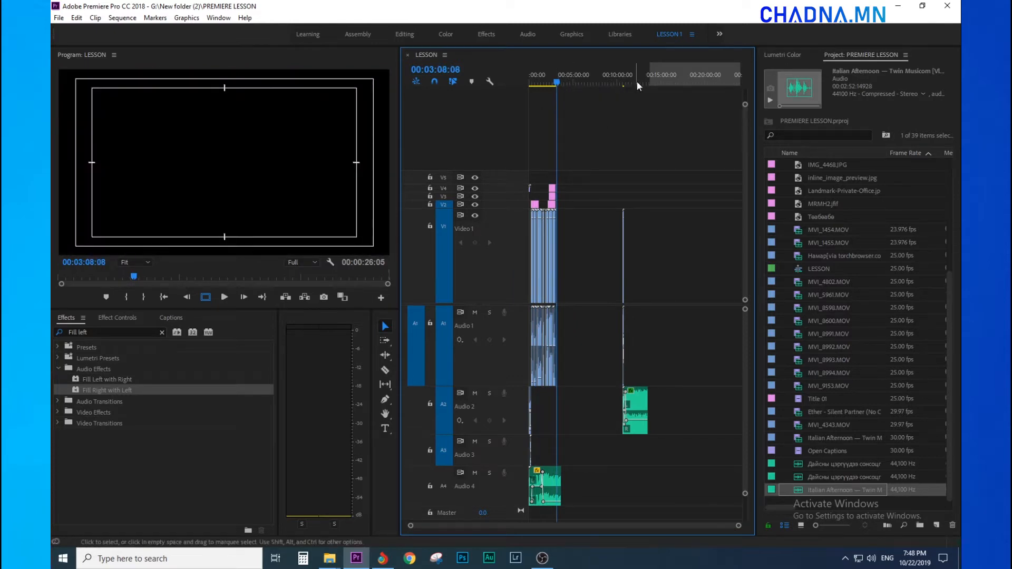
drag(650, 73, 618, 76)
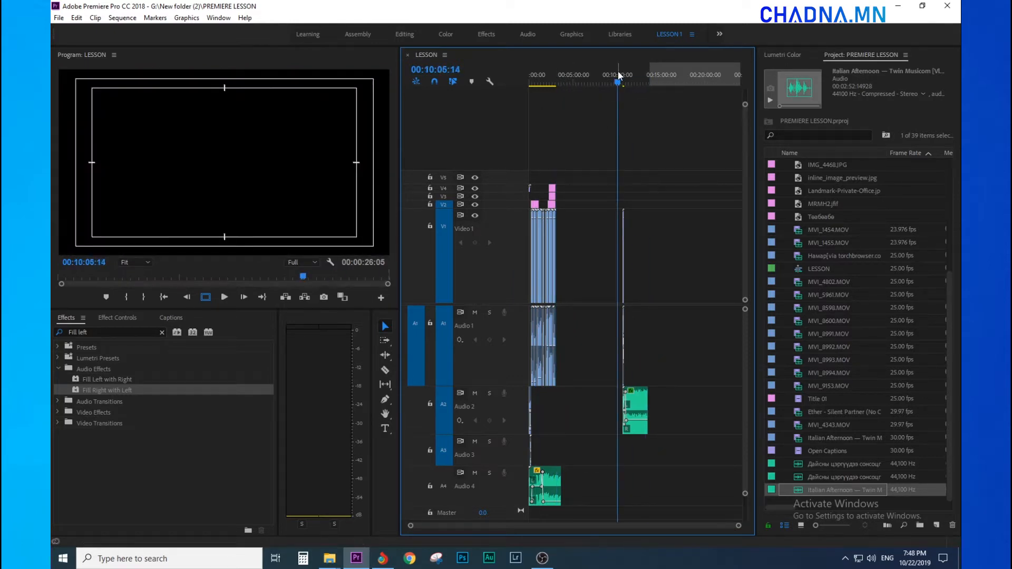
click(674, 78)
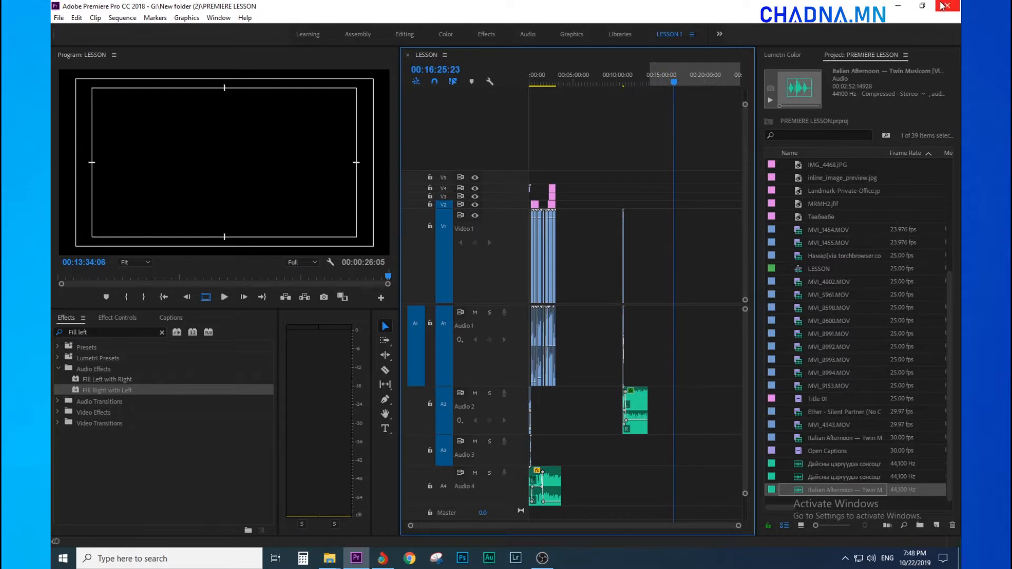
Step: Switch to File Explorer and show the computer's folders and drives in This PC
click(898, 5)
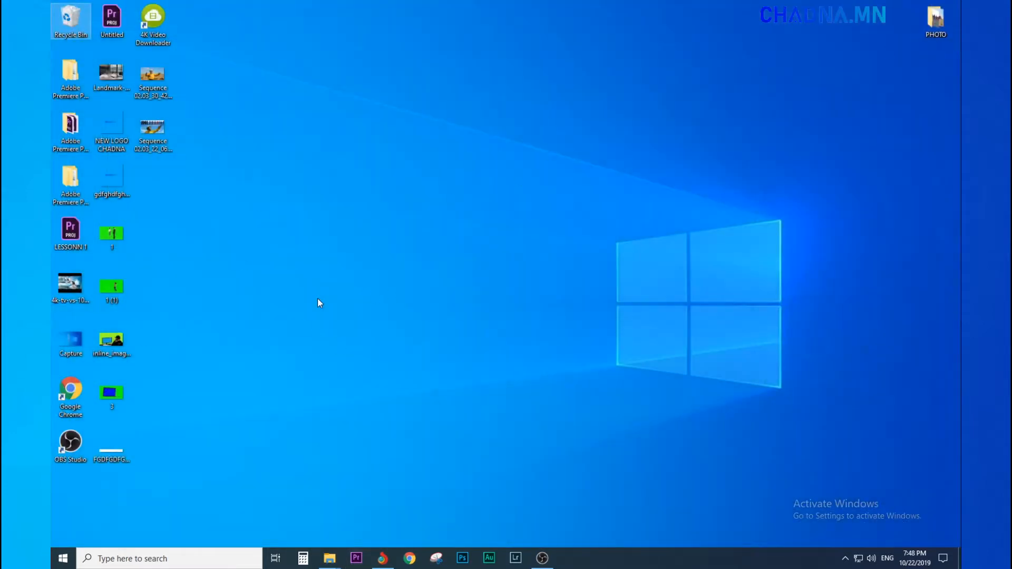
mouse_move(330, 558)
click(407, 512)
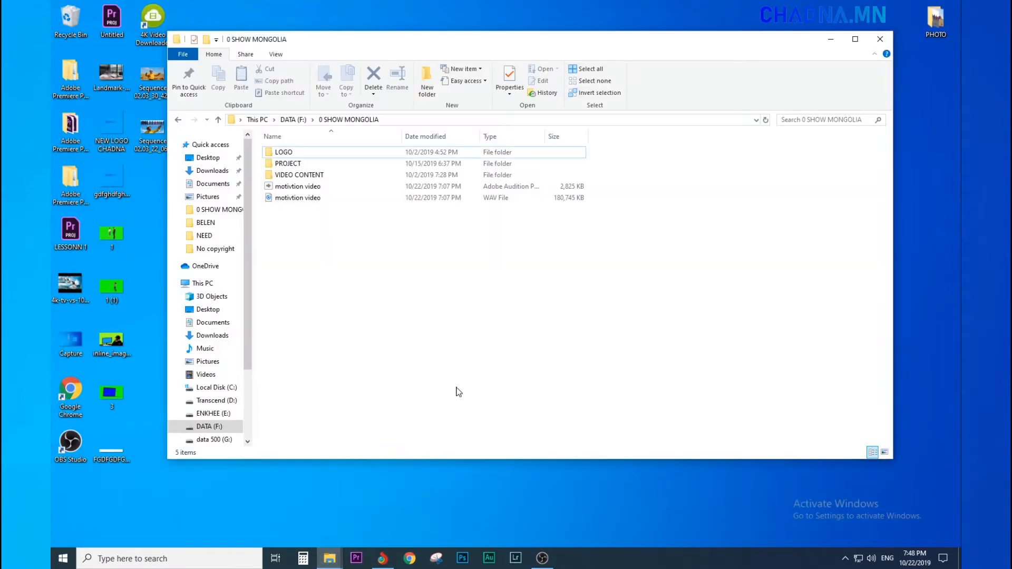
click(202, 283)
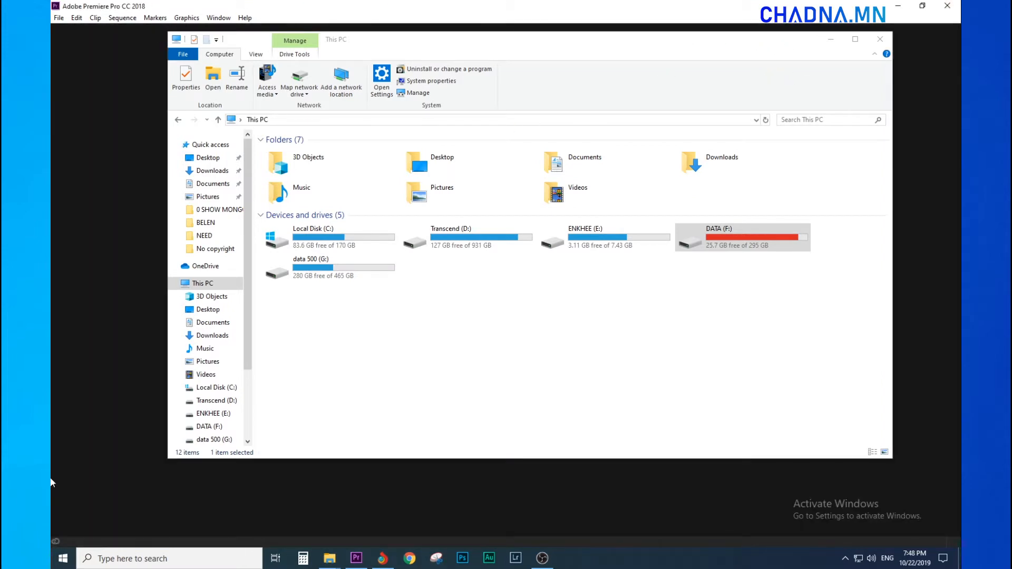
Step: Switch to Premiere Pro, open the recent project ABOUT AIRAG TV CONTENT and cancel relinking its missing clip
click(73, 199)
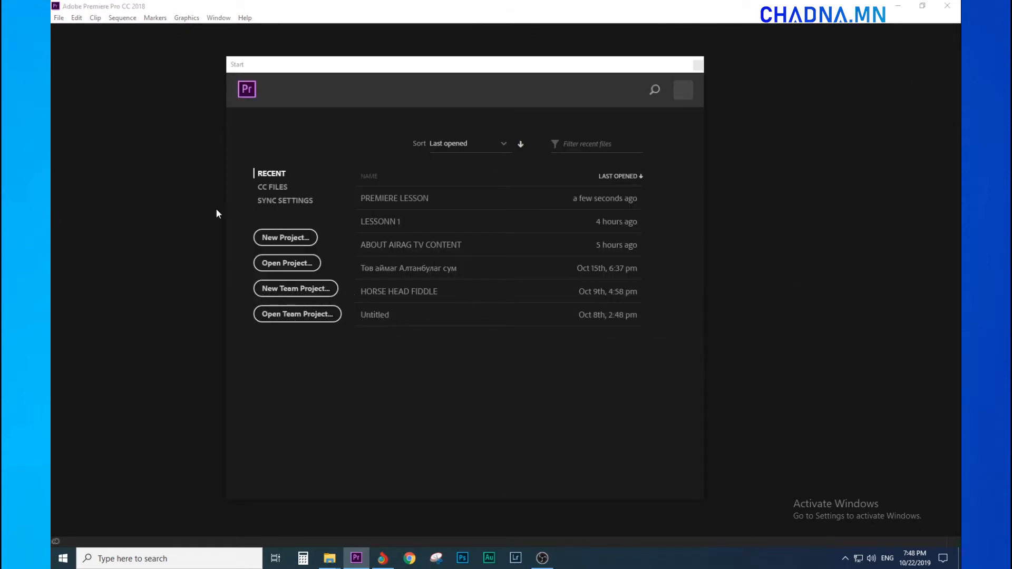
click(467, 254)
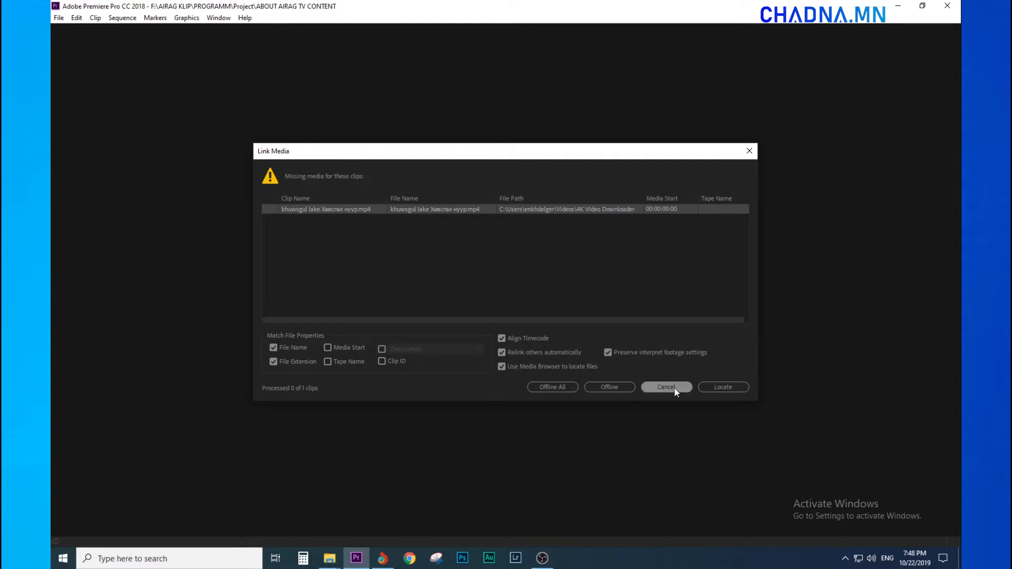
click(655, 387)
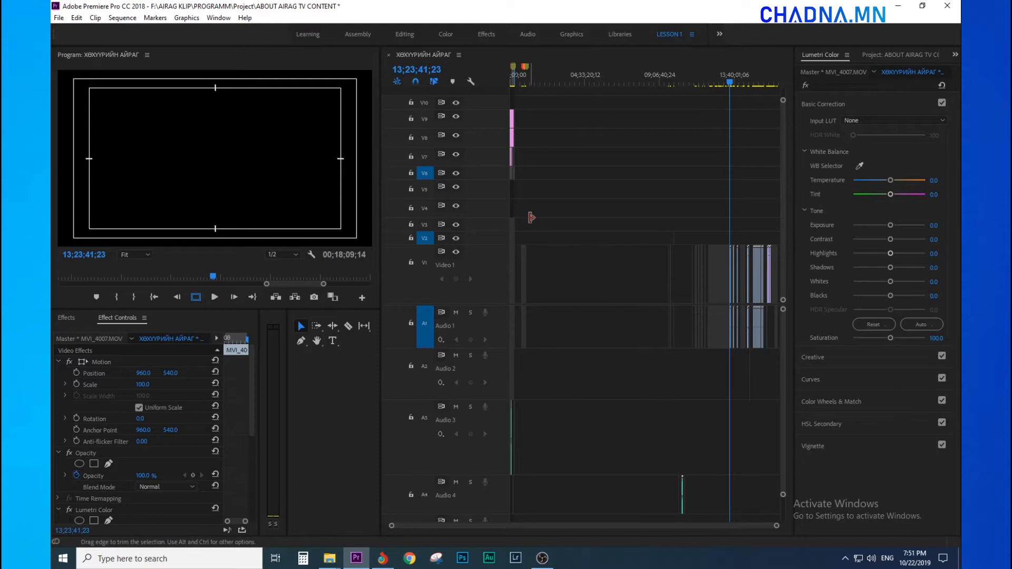
Step: Move the playhead to the start of the sequence and zoom in on the edited clips in the timeline
drag(543, 84, 481, 97)
key(equal)
key(equal)
key(equal)
key(equal)
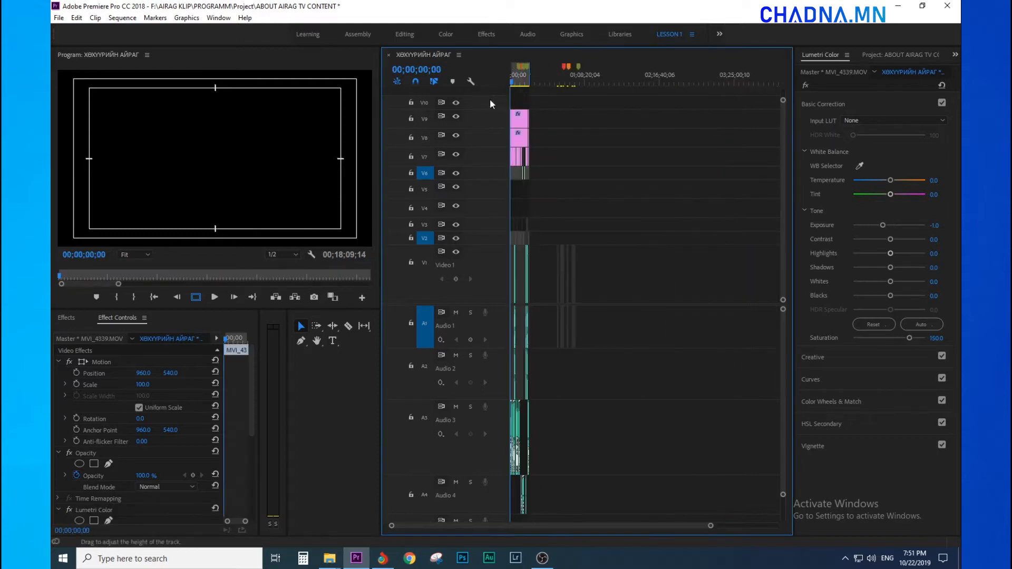
Step: Switch to File Explorer, refresh the drive overview, open Local Disk (C:) and return to This PC
click(898, 8)
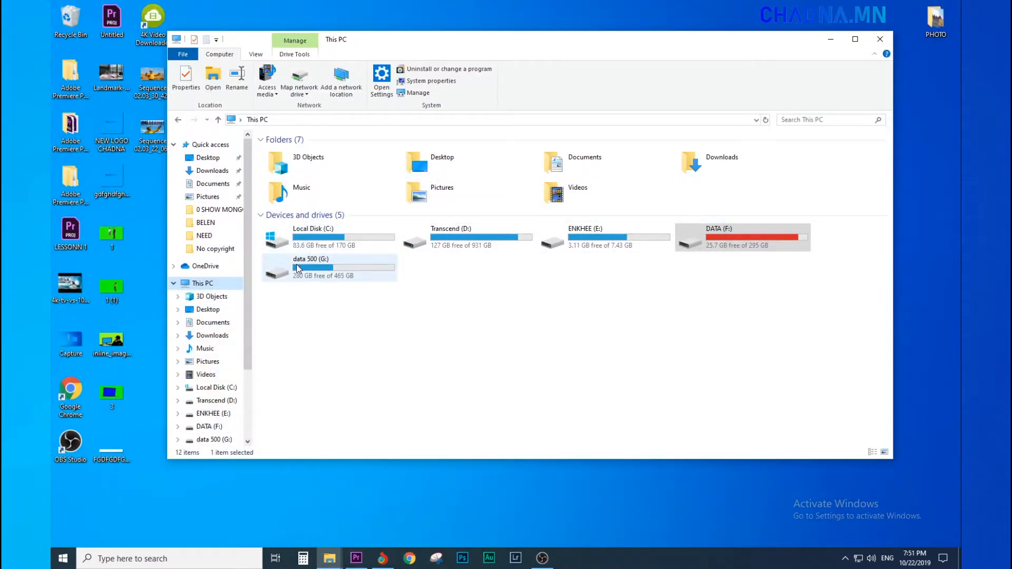
right_click(289, 361)
click(324, 403)
double_click(344, 250)
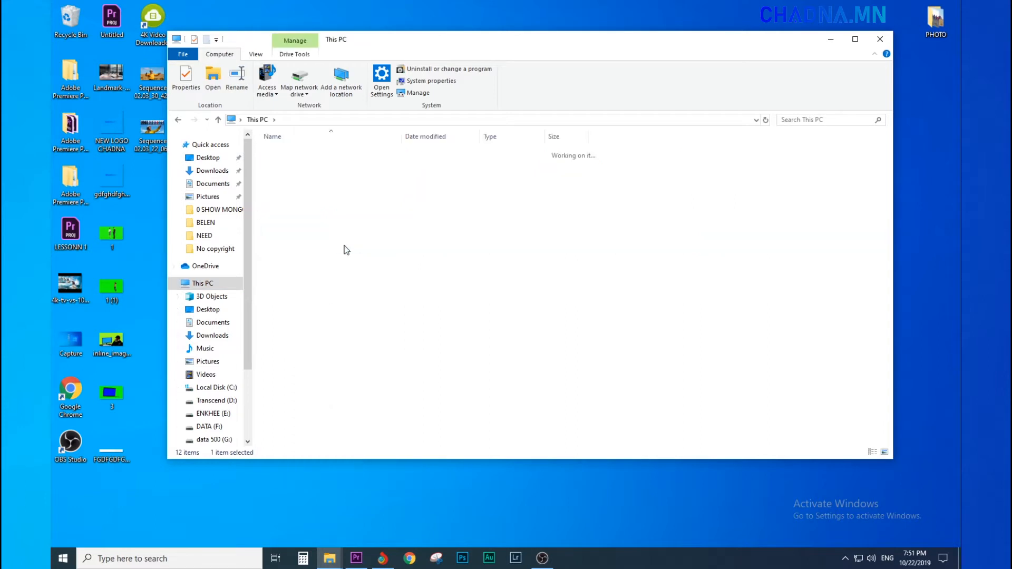
key(alt+Left)
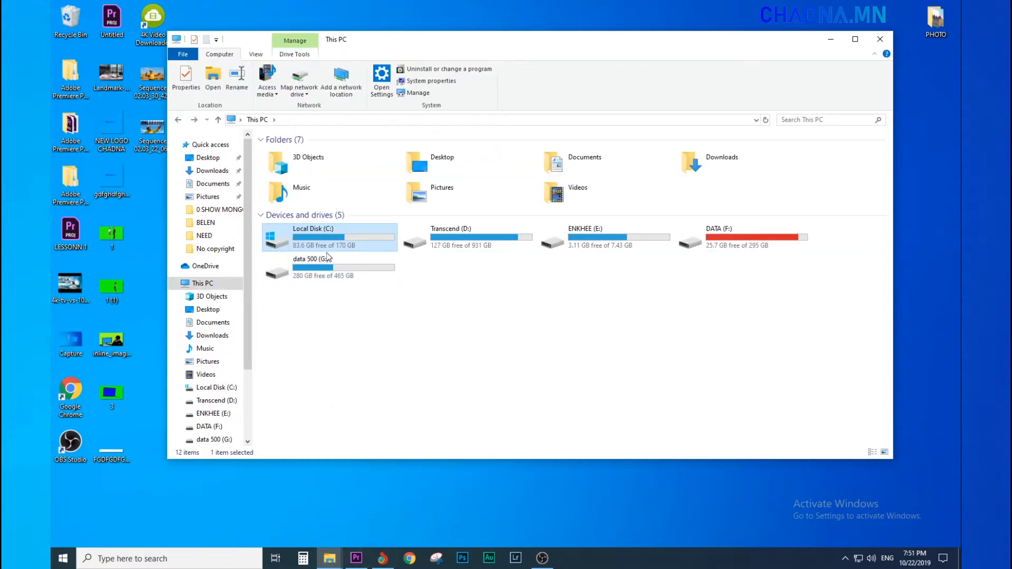
Step: Check the free space of Local Disk (C:) and DATA (F:) in This PC and refresh the overview
click(352, 563)
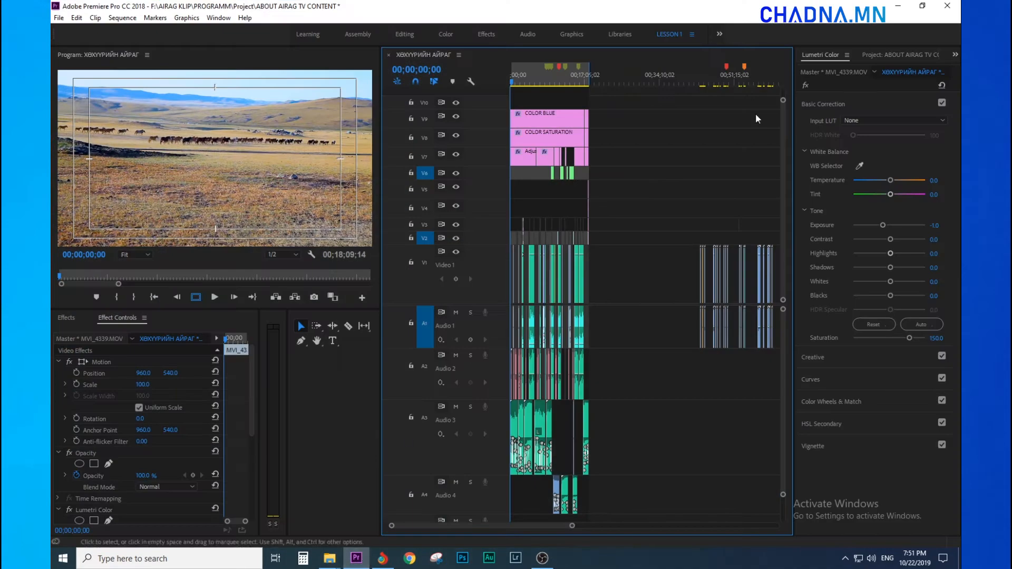
click(898, 6)
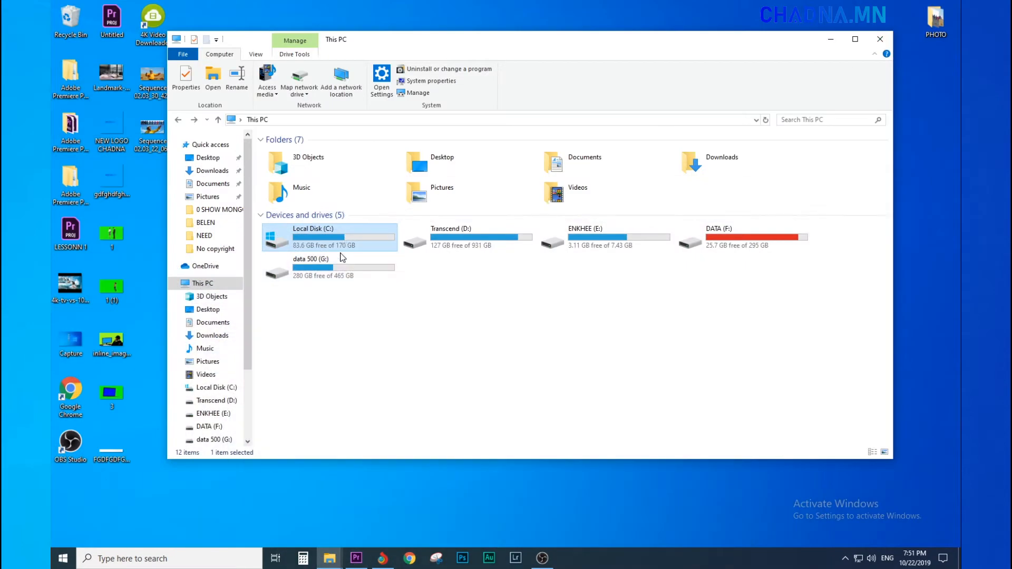
click(385, 253)
click(348, 239)
click(727, 242)
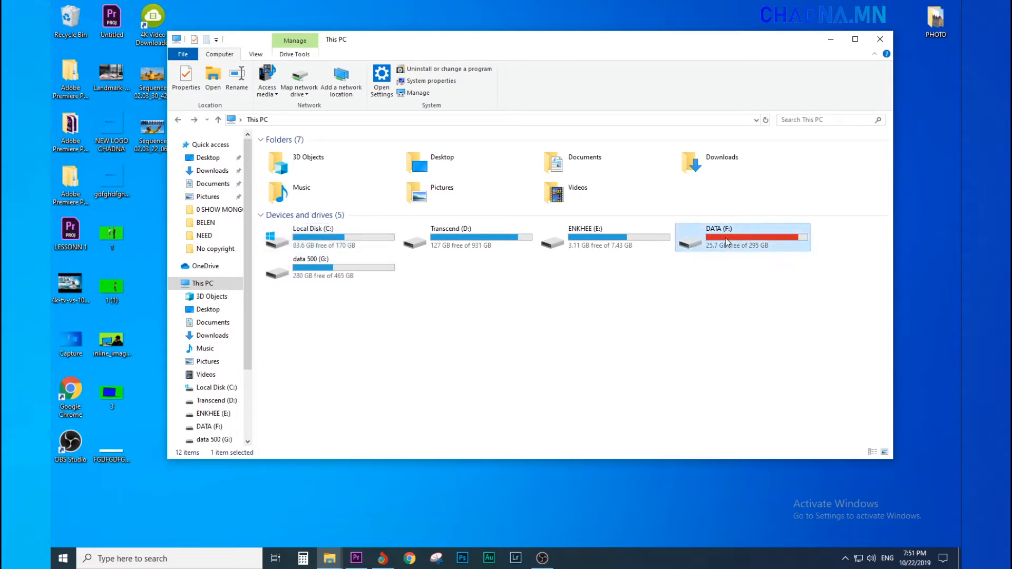
right_click(450, 295)
click(484, 340)
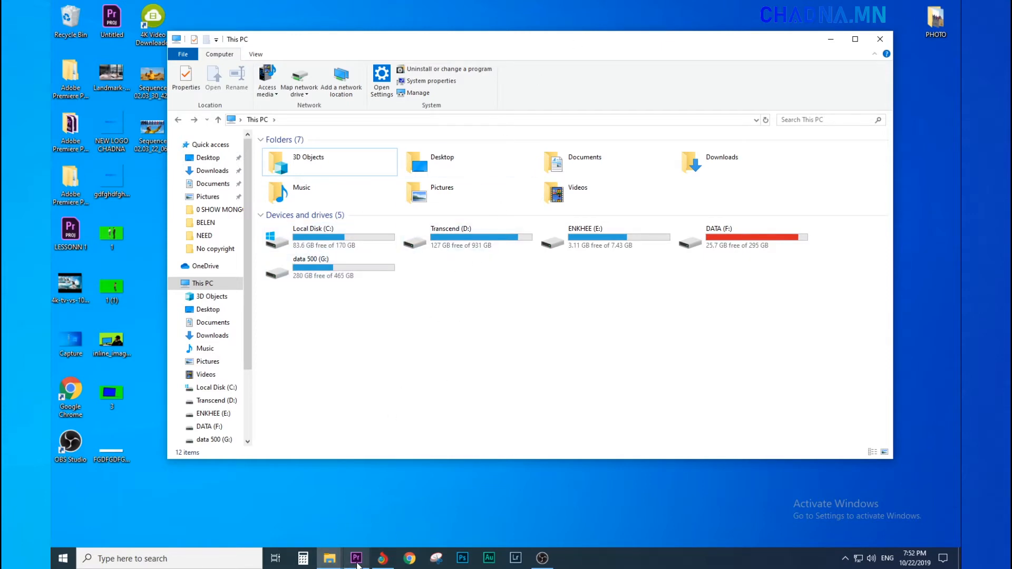
Step: Switch to Premiere Pro and open the Media Cache preferences
click(352, 560)
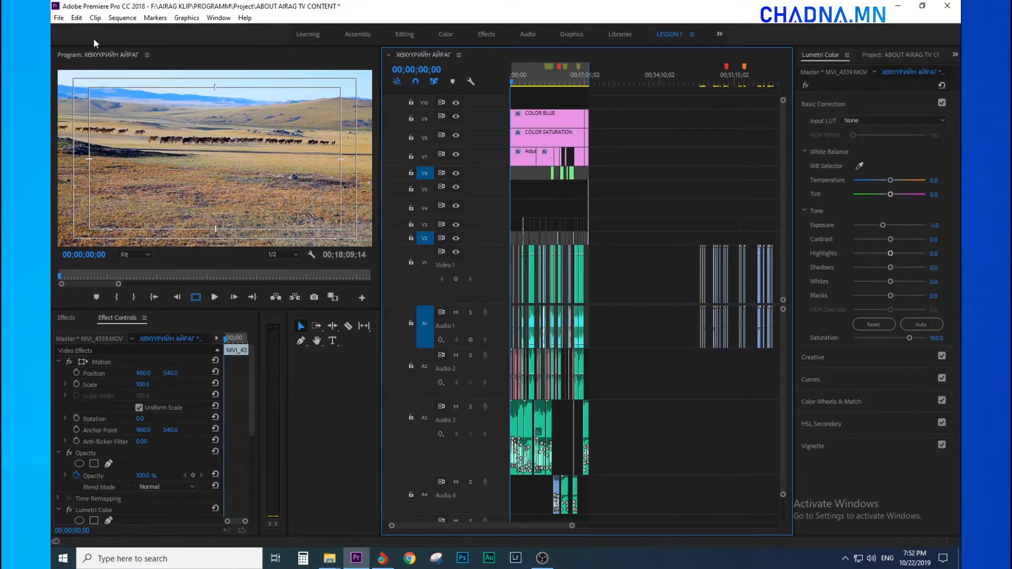
click(59, 18)
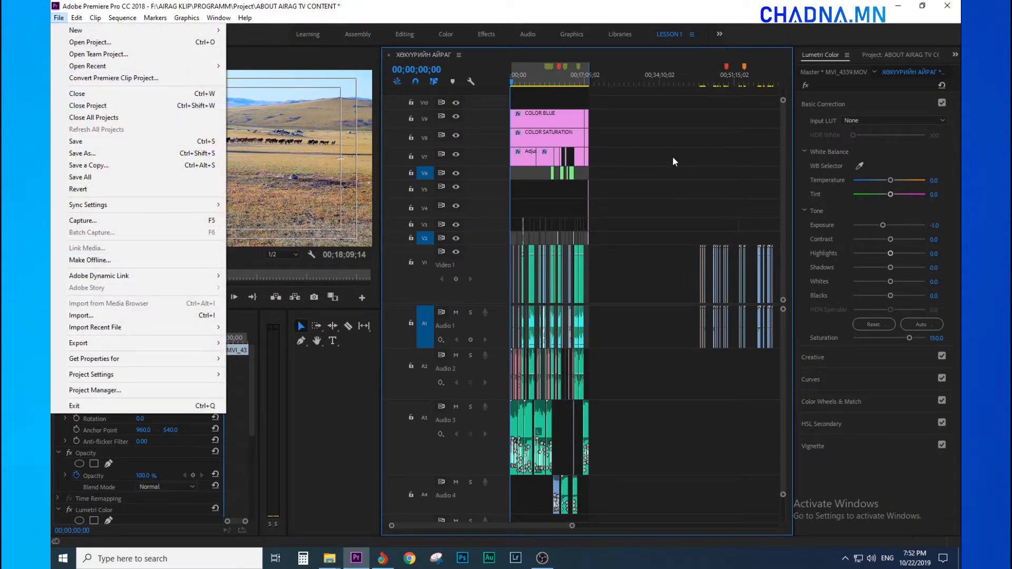
click(72, 21)
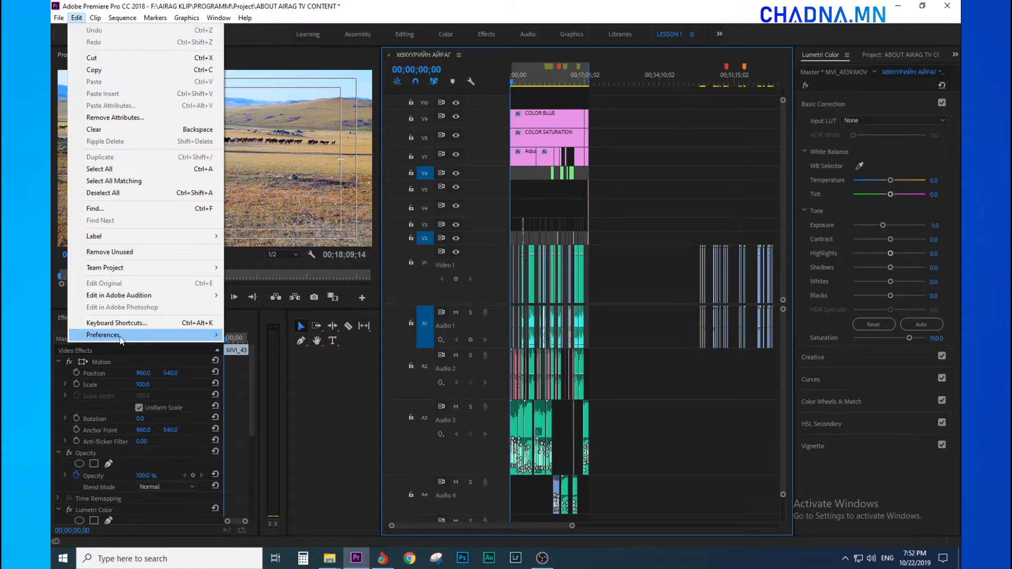
mouse_move(123, 335)
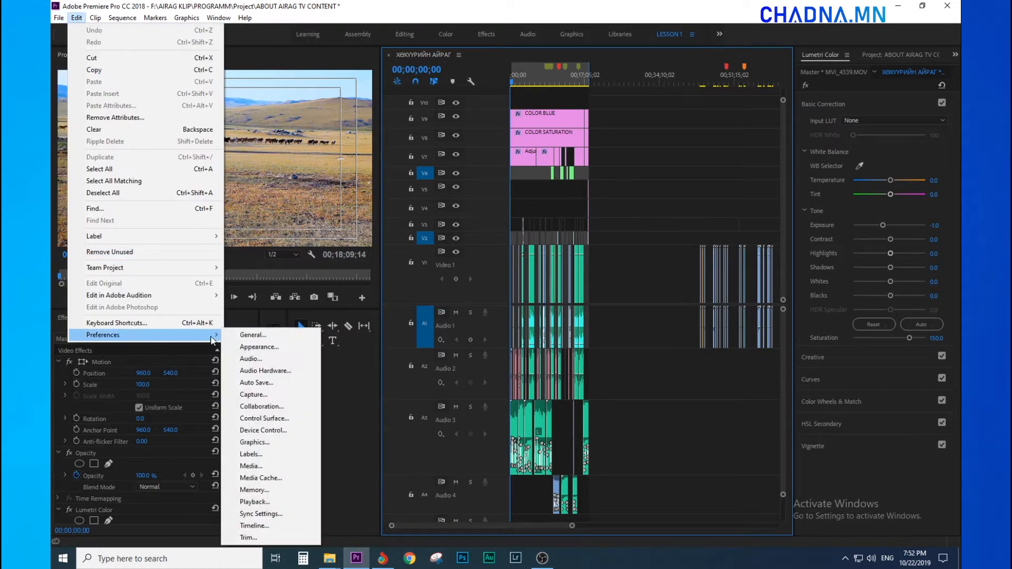
click(277, 478)
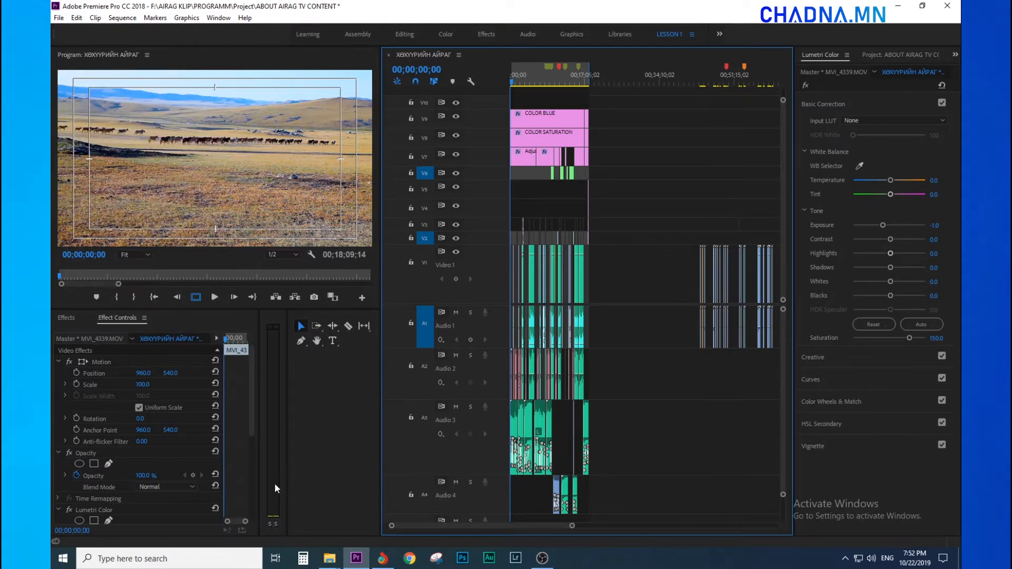
drag(532, 115, 477, 103)
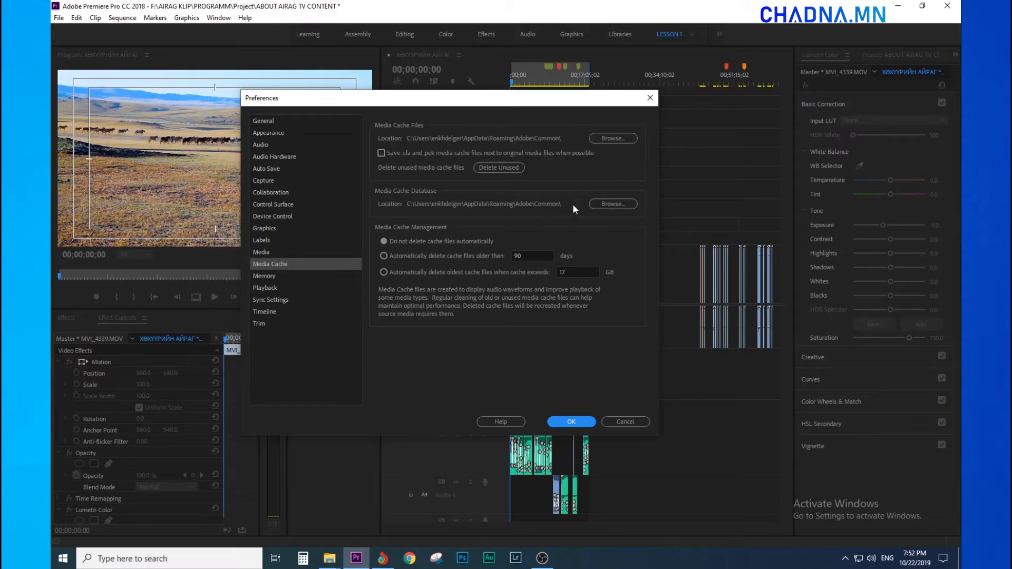
Step: Enter 17 GB as the size limit for automatic deletion of the oldest cache files and close Preferences without applying
click(533, 256)
click(557, 282)
click(574, 272)
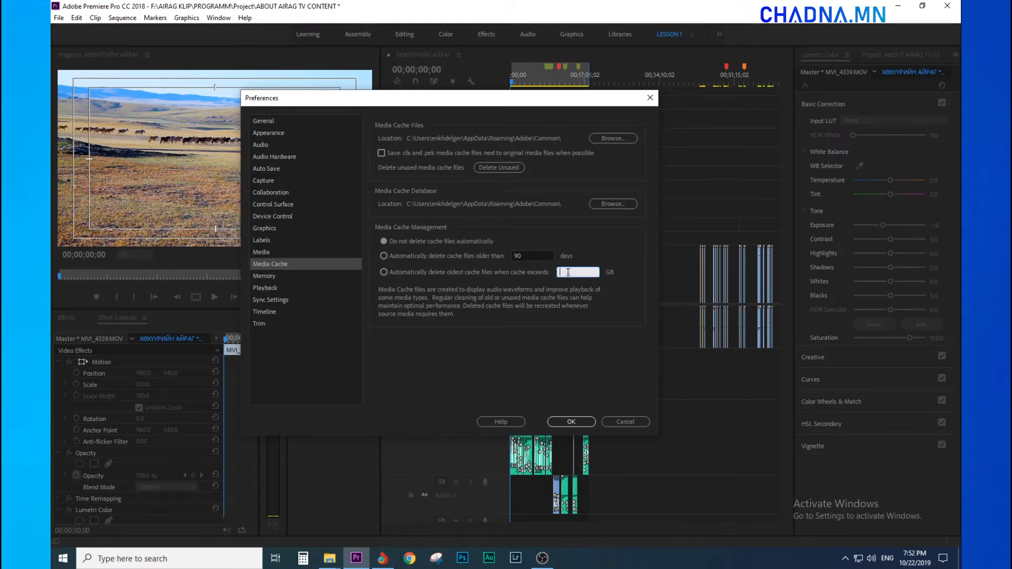
text(17)
click(510, 386)
click(646, 99)
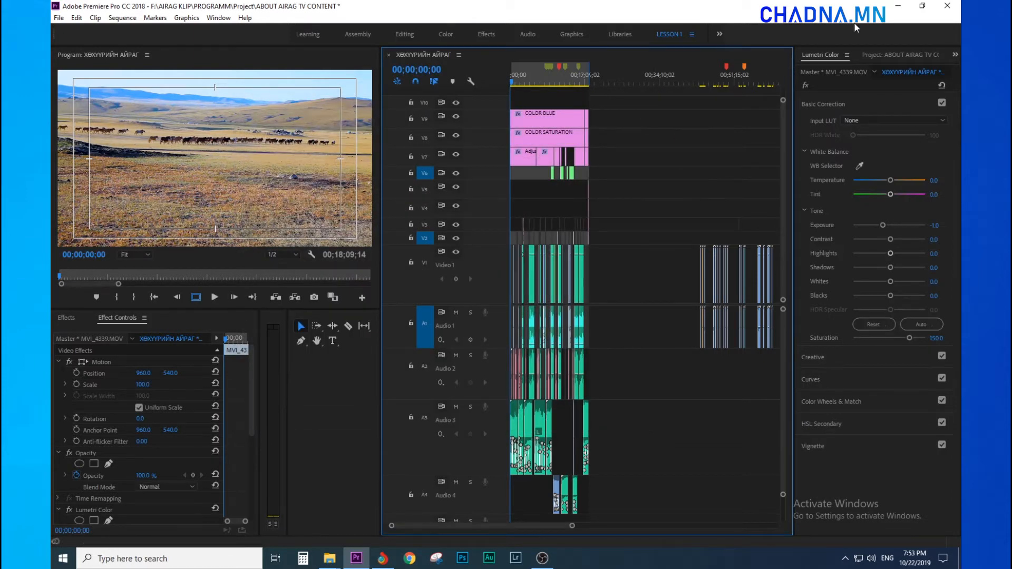
Step: Switch to File Explorer and search This PC for "media cache"
click(896, 7)
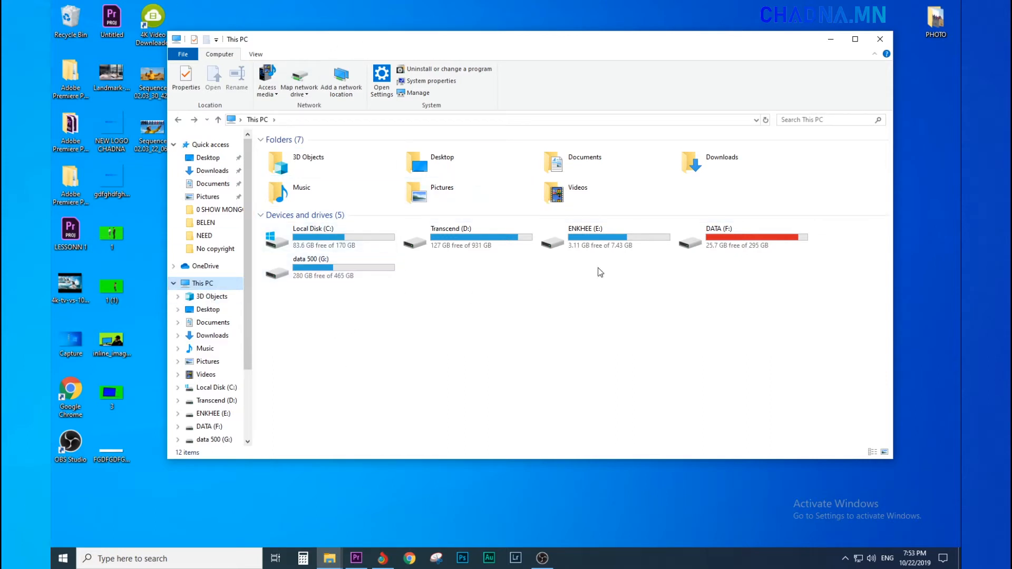
click(790, 122)
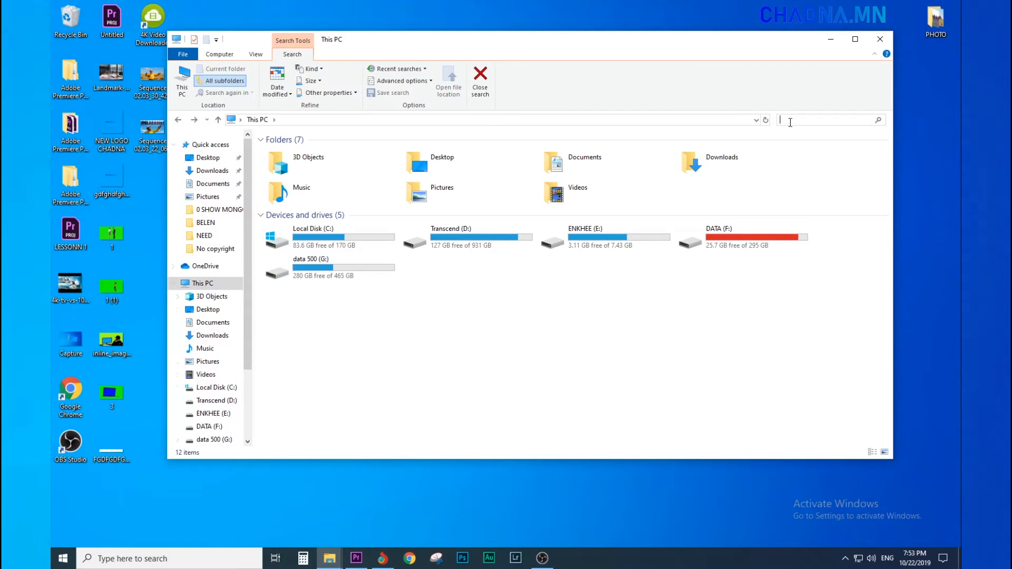
text(media cache)
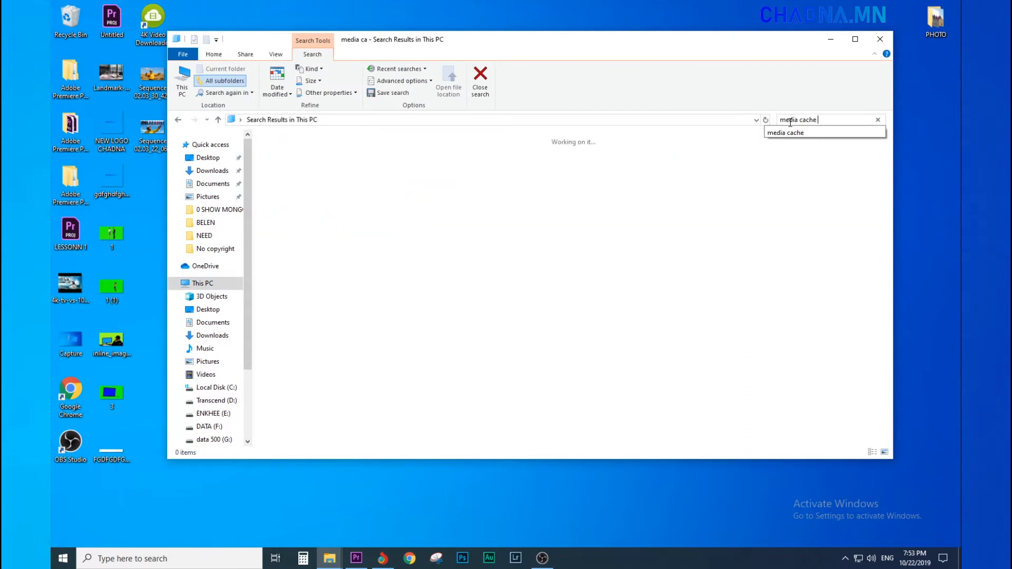
key(Return)
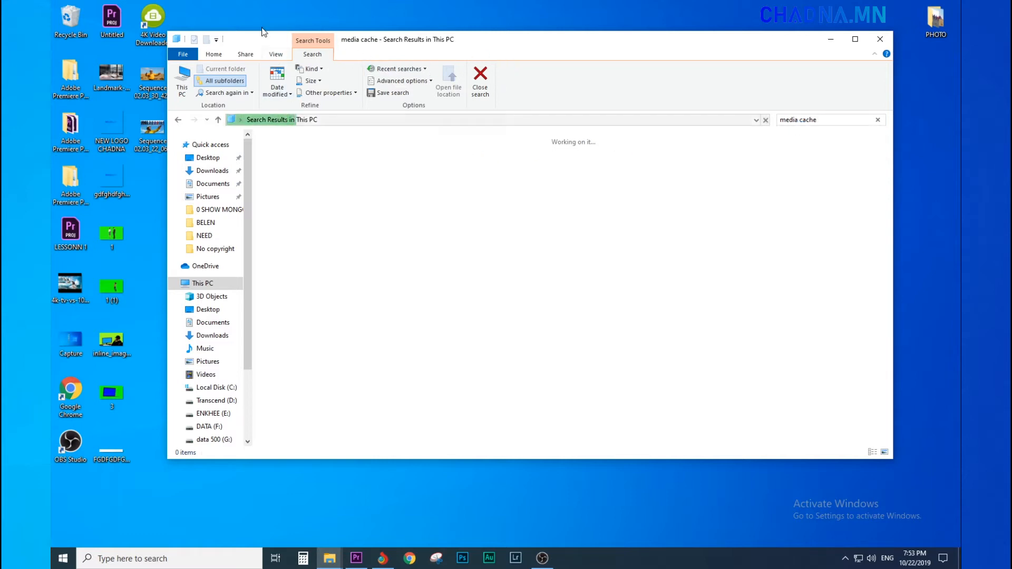
Step: Switch between Premiere Pro and the media cache search results, ending on the results in File Explorer
click(364, 563)
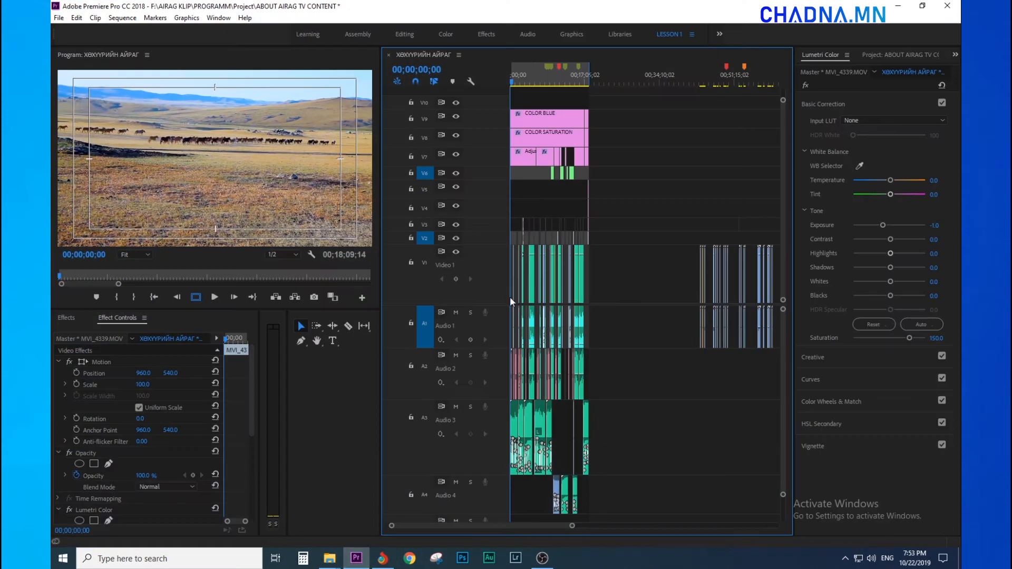
click(893, 4)
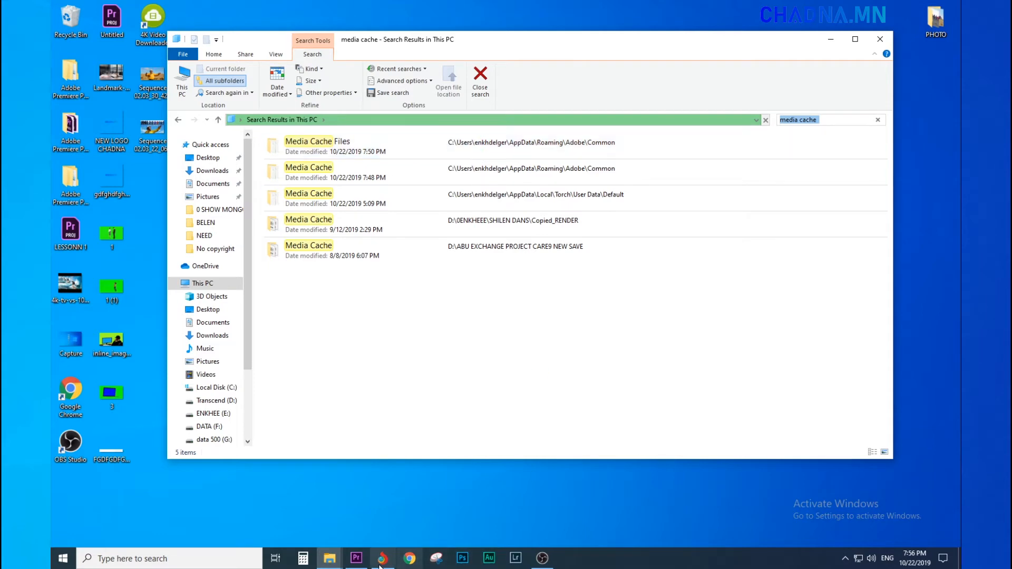
click(357, 559)
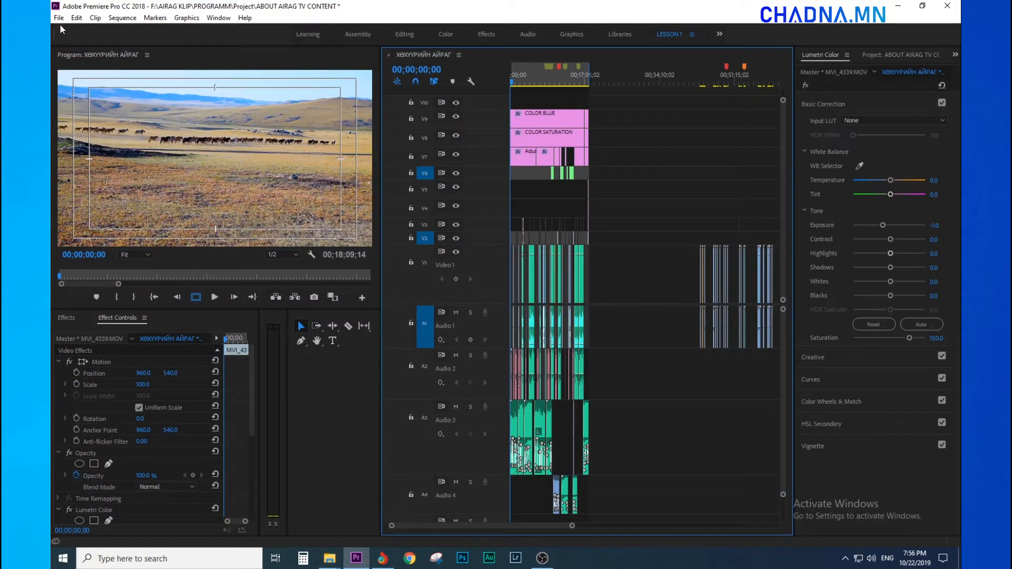
click(72, 20)
key(alt+Tab)
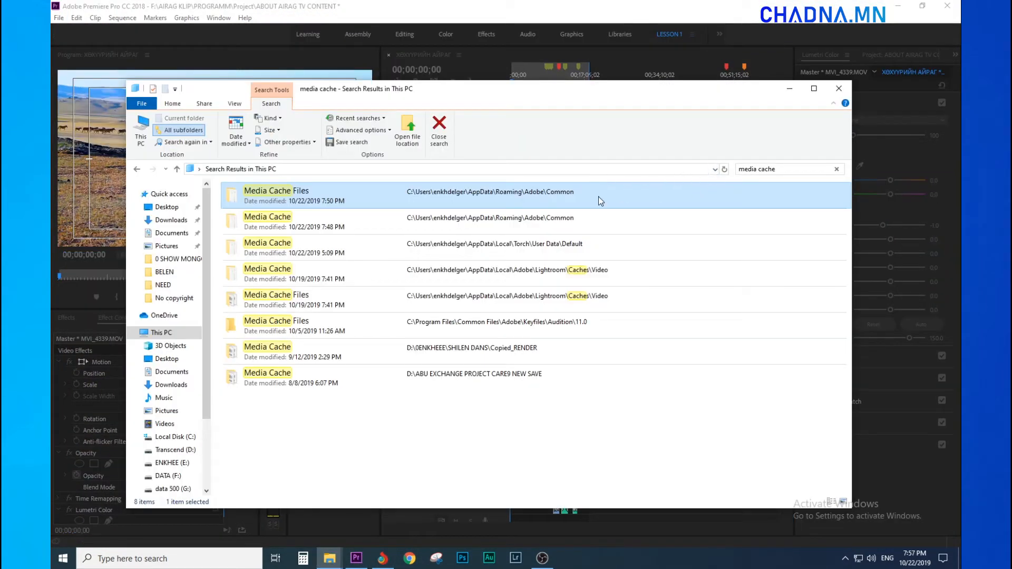
Step: Open the first Media Cache Files search result in a new window and arrange it side by side with the search results
right_click(492, 192)
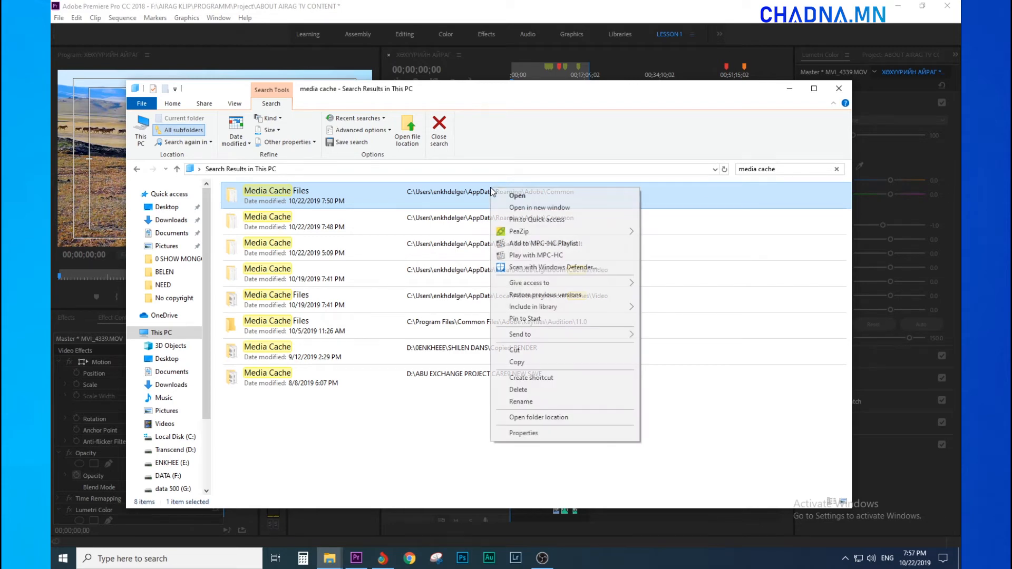
click(521, 208)
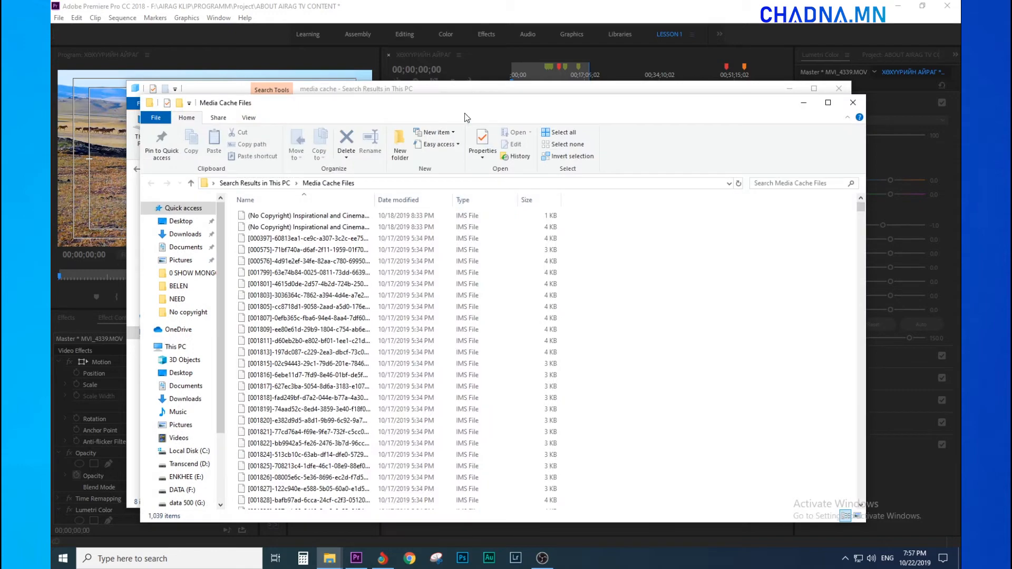
drag(438, 91, 672, 77)
drag(343, 96, 186, 96)
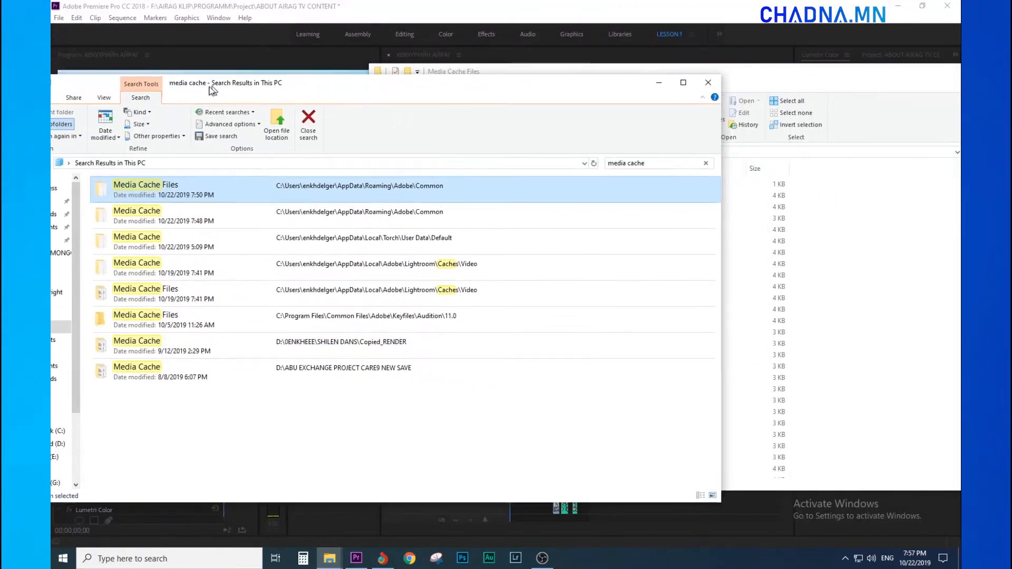
drag(406, 95, 51, 95)
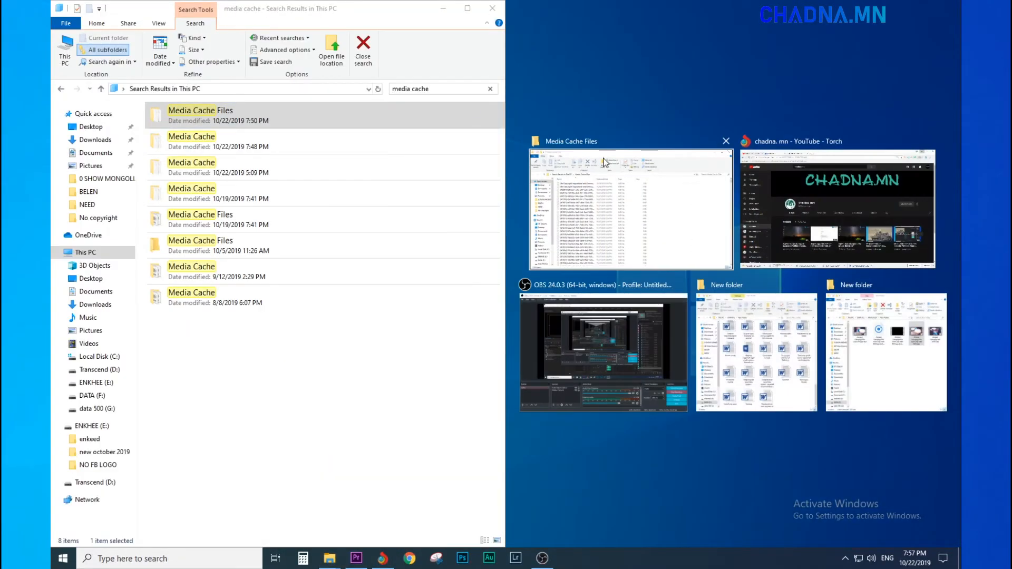
click(720, 221)
click(718, 218)
Step: Look through the Media Cache Files folder and select all of its files
scroll(712, 226, down, 12)
scroll(712, 227, down, 10)
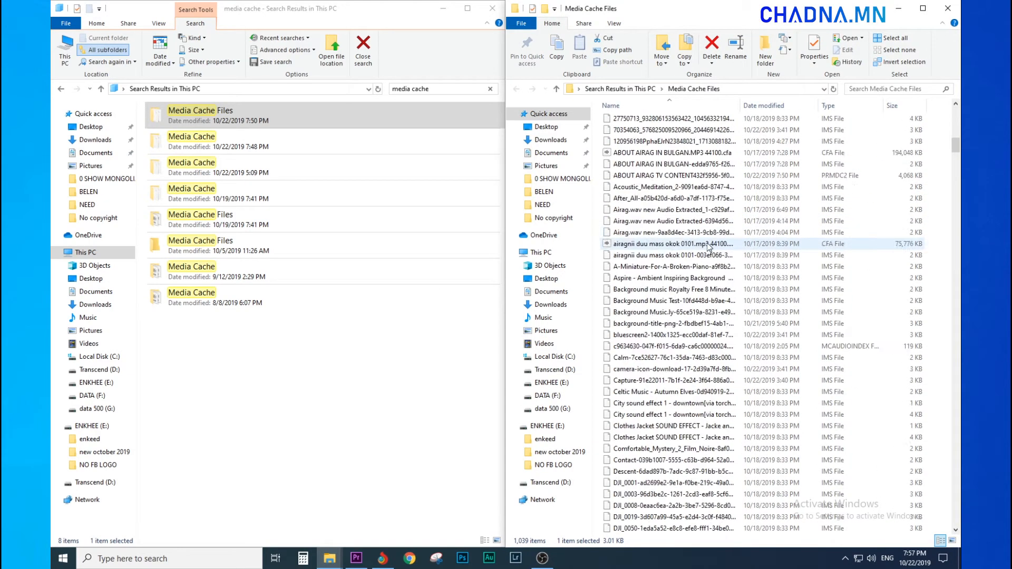
drag(957, 161, 579, 334)
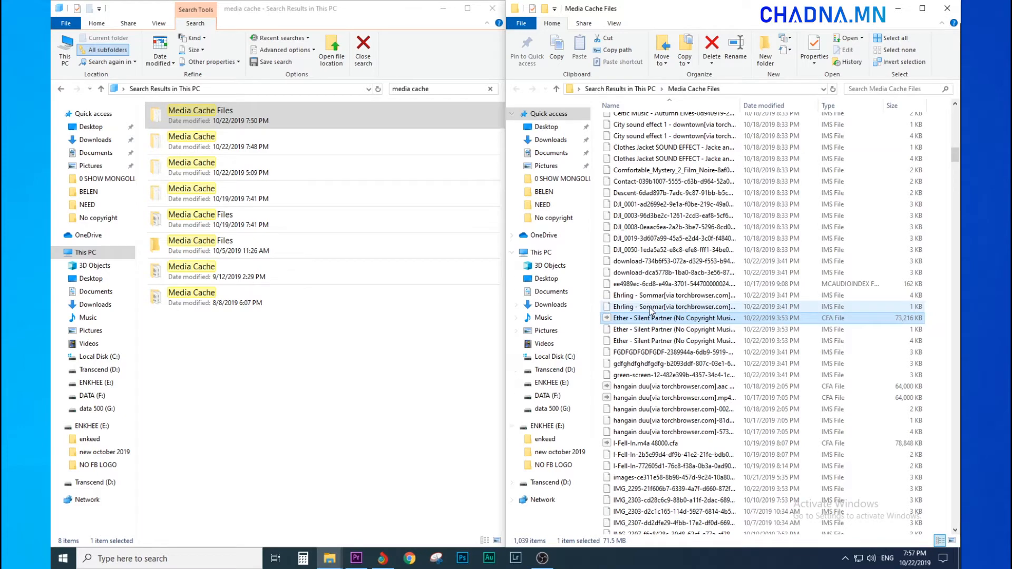
key(ctrl+a)
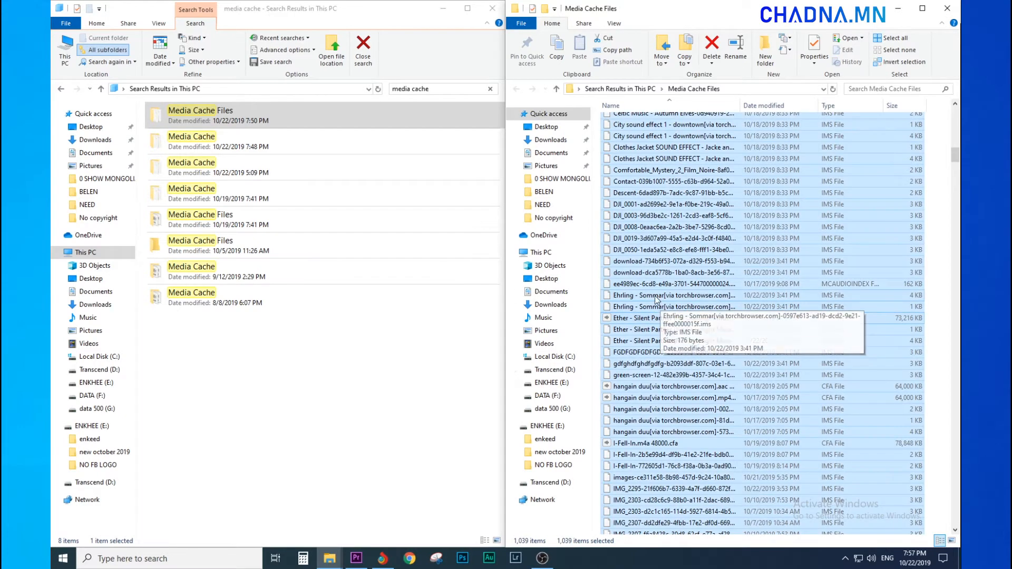
Step: Switch to Premiere Pro, close Preferences without applying, and minimize the program to return to the selected cache files
click(356, 558)
click(631, 426)
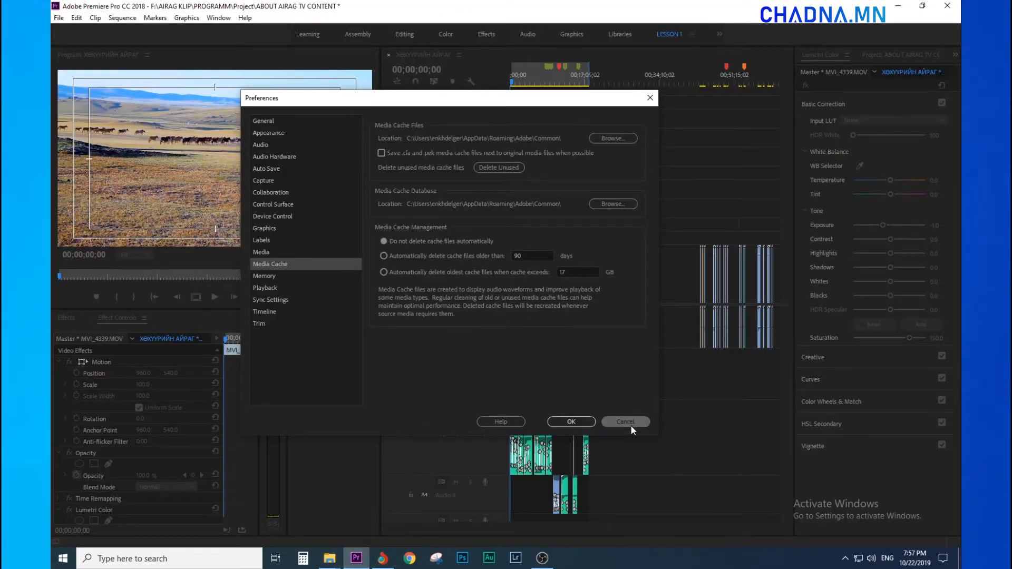
click(898, 7)
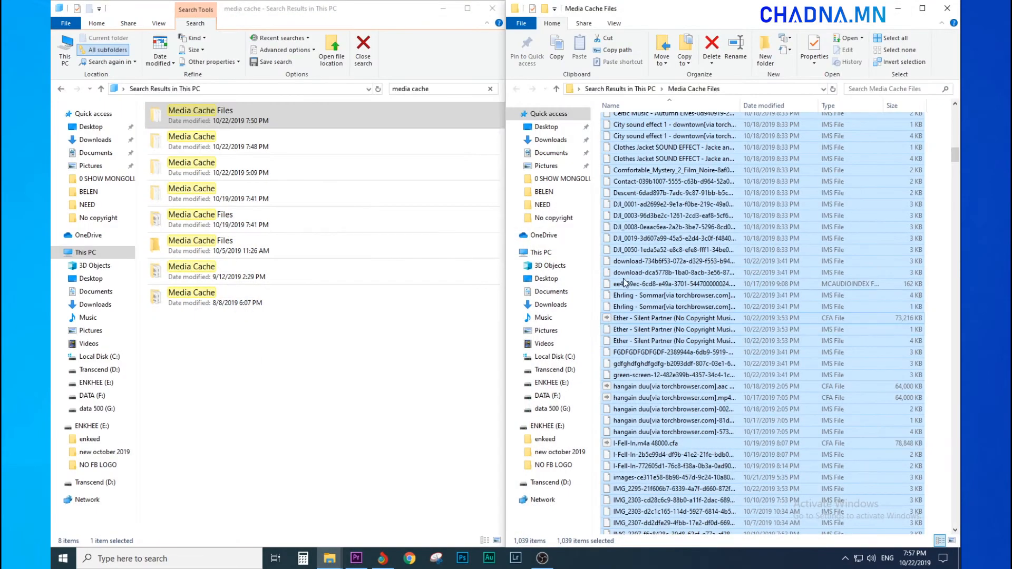
Step: Check the total size of the selected Media Cache Files contents in their properties
right_click(672, 193)
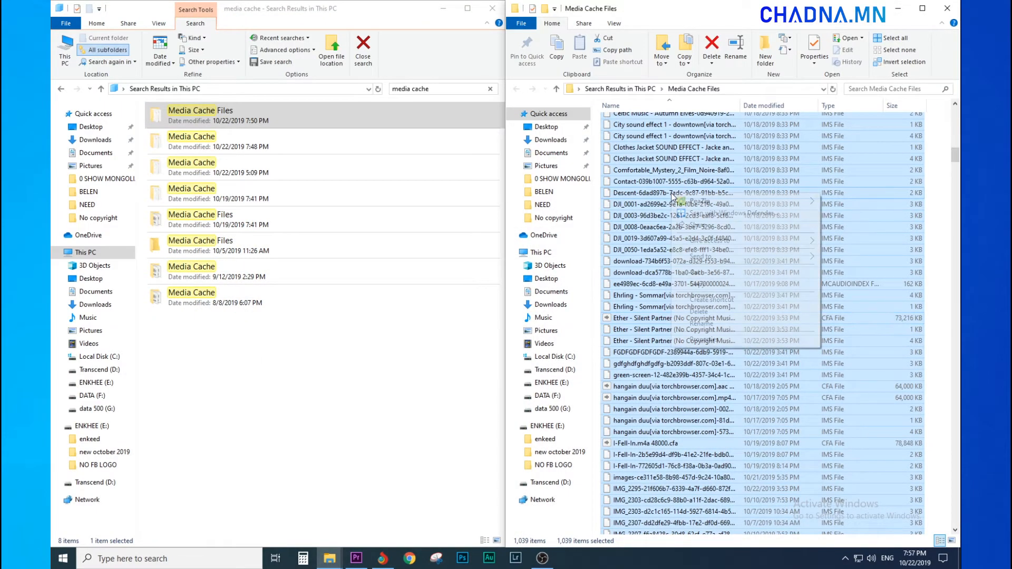
click(724, 341)
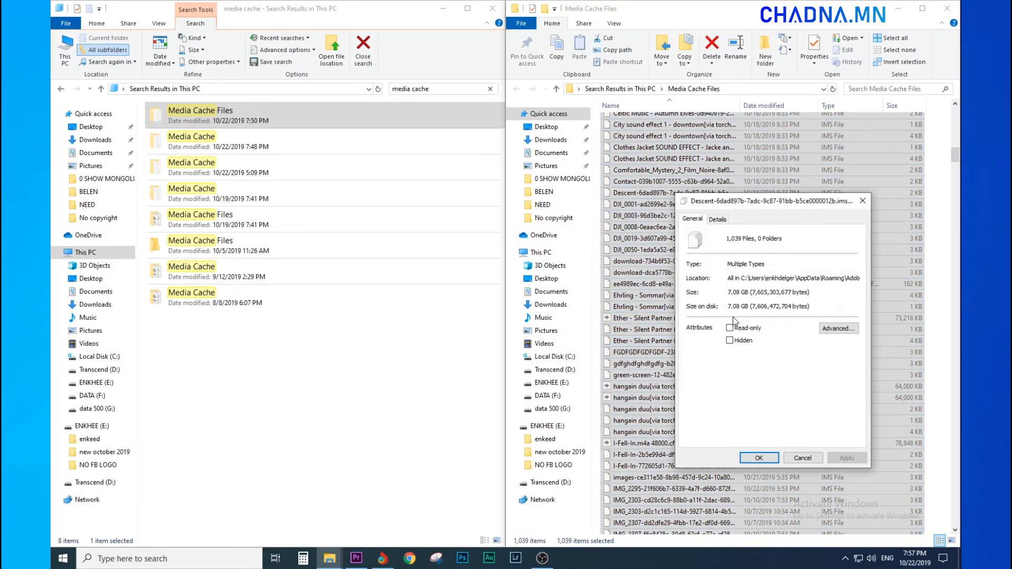
drag(775, 208, 726, 92)
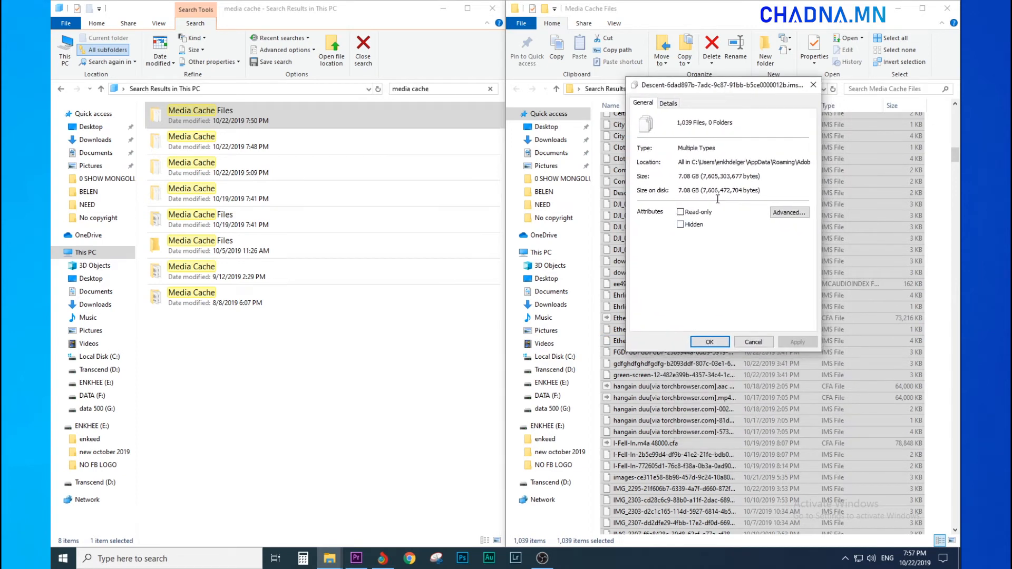
click(754, 342)
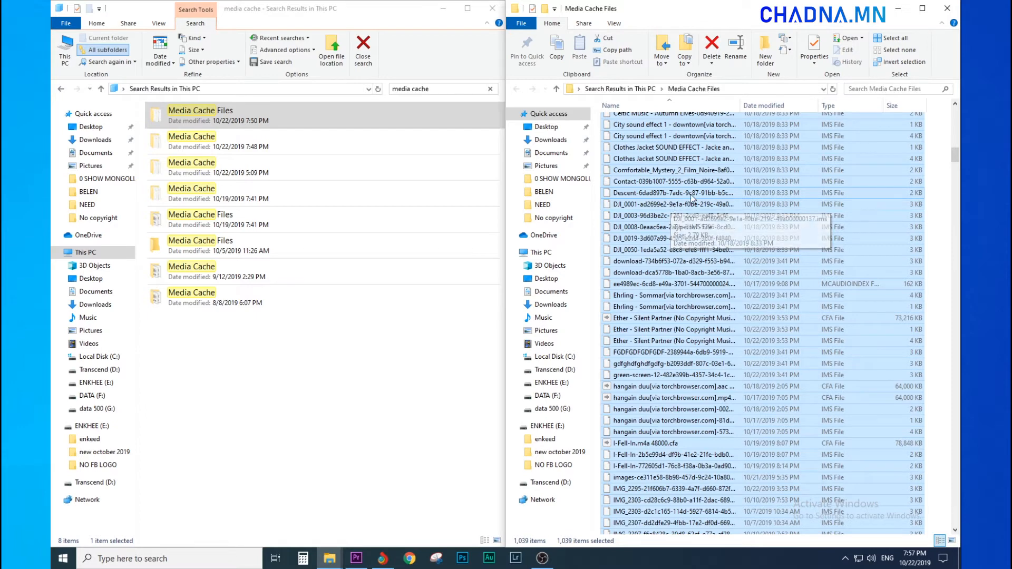
Step: Delete all selected files from the Media Cache Files folder, skipping the file in use by Premiere Pro
key(Delete)
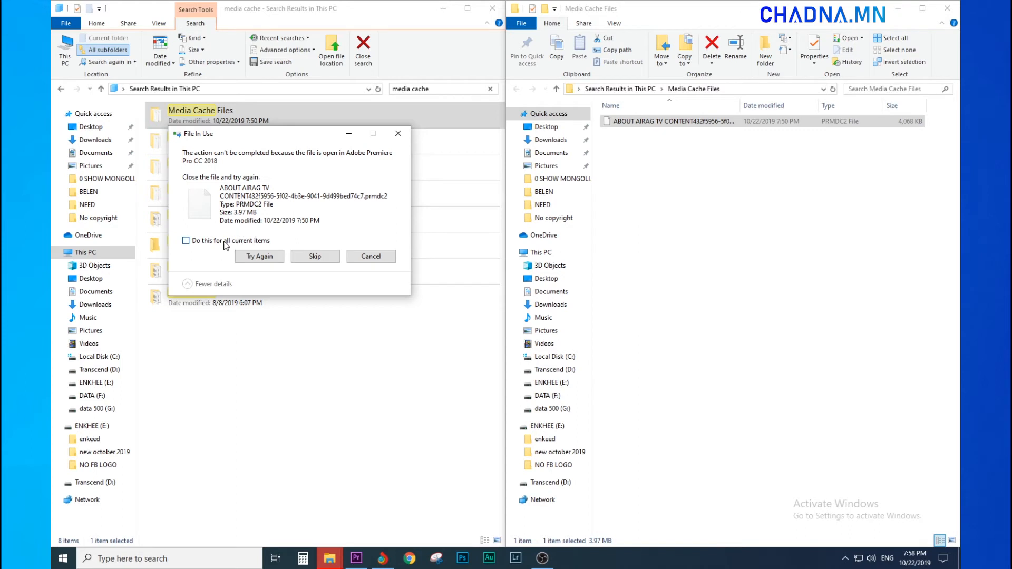
click(315, 256)
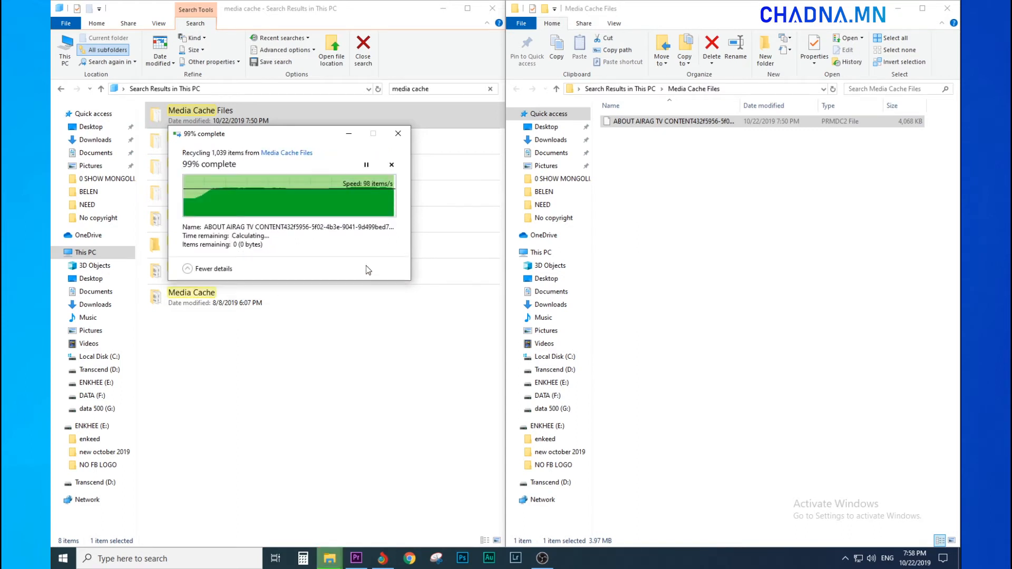
click(700, 193)
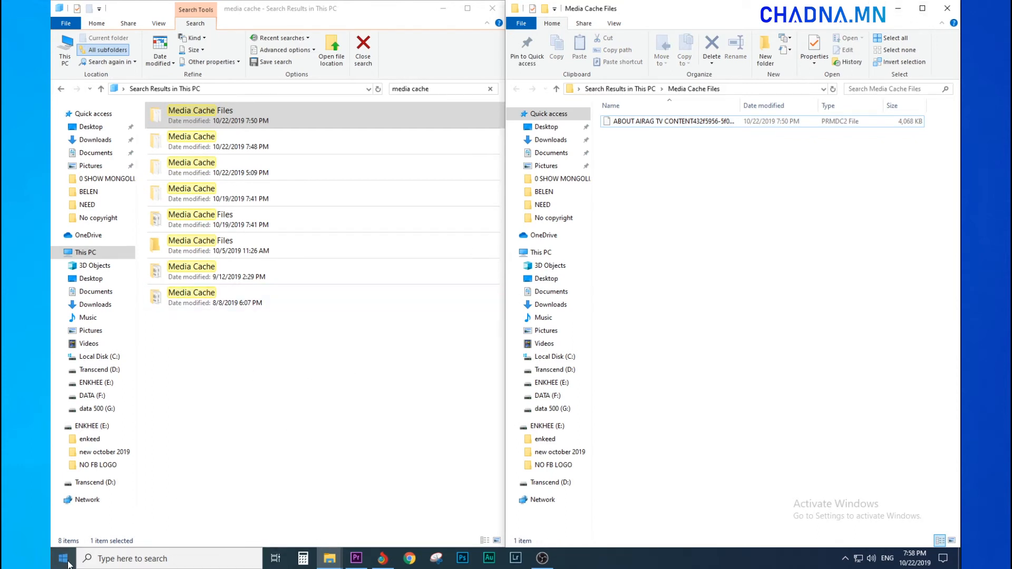
Step: Open This PC in a new File Explorer window and refresh it to check the free space on the drives
key(super+e)
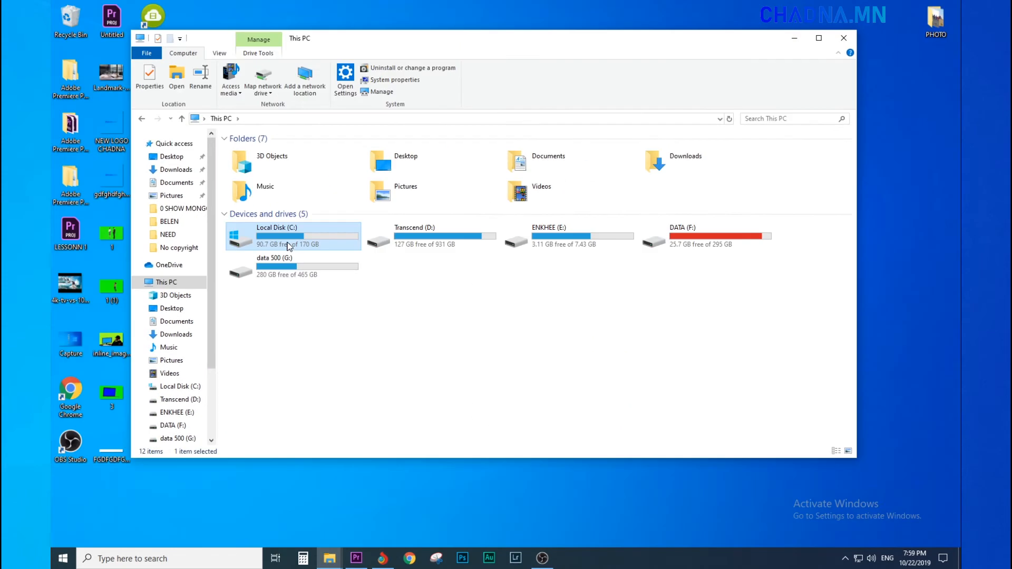
right_click(508, 299)
click(548, 347)
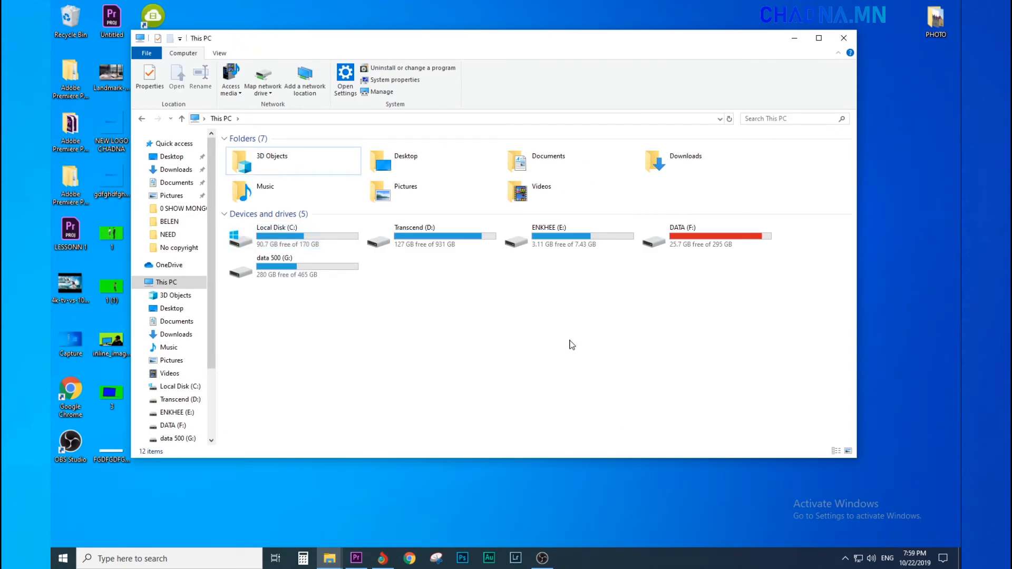
right_click(404, 263)
click(429, 309)
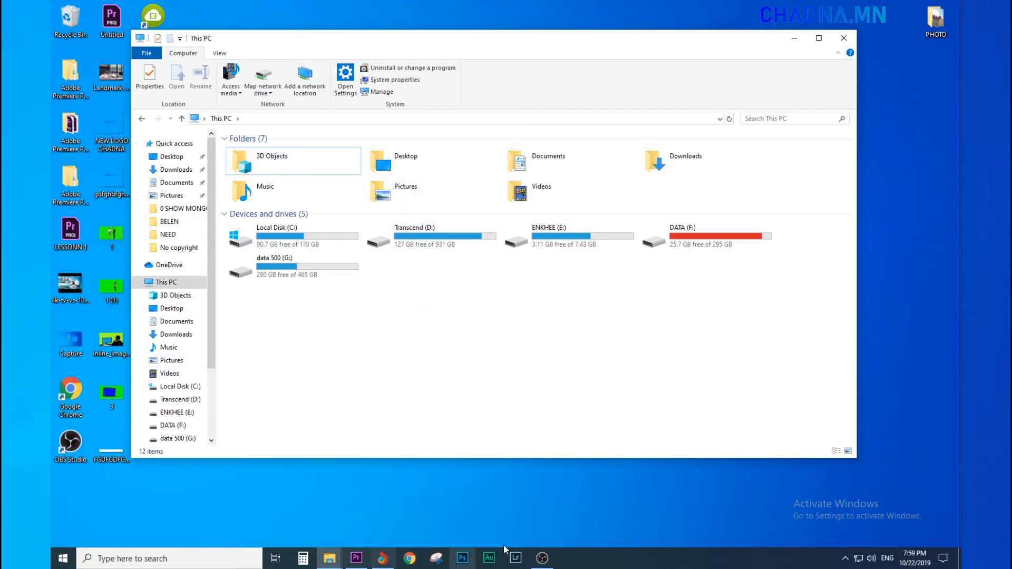
Step: Bring up Premiere Pro briefly, and minimize both it and the This PC window
click(366, 562)
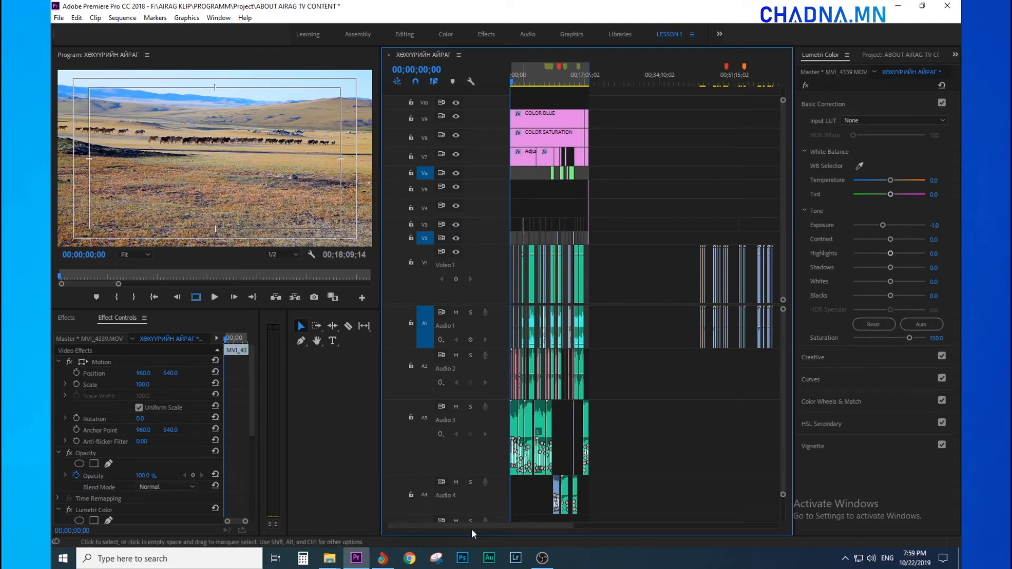
click(898, 6)
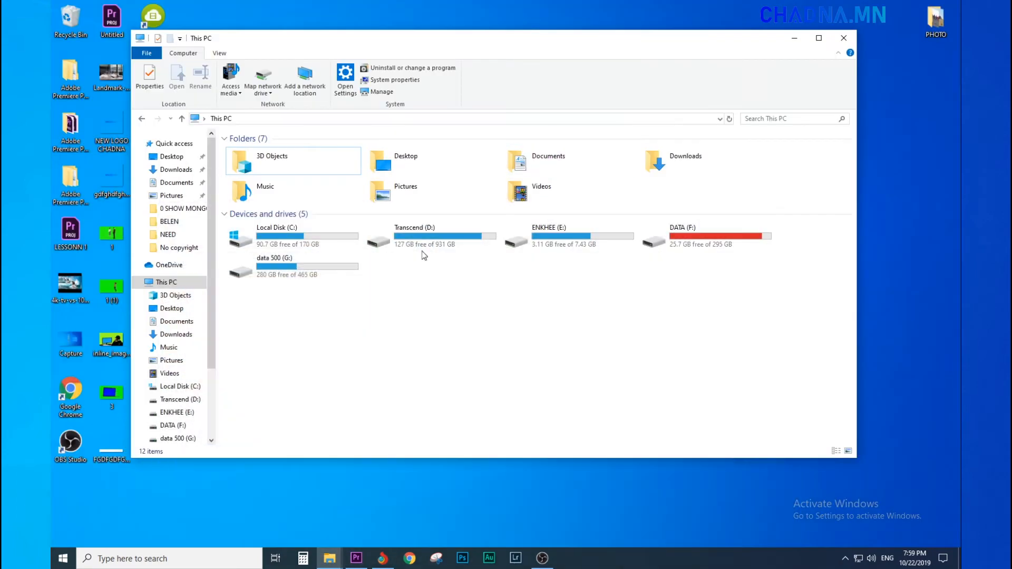
click(795, 41)
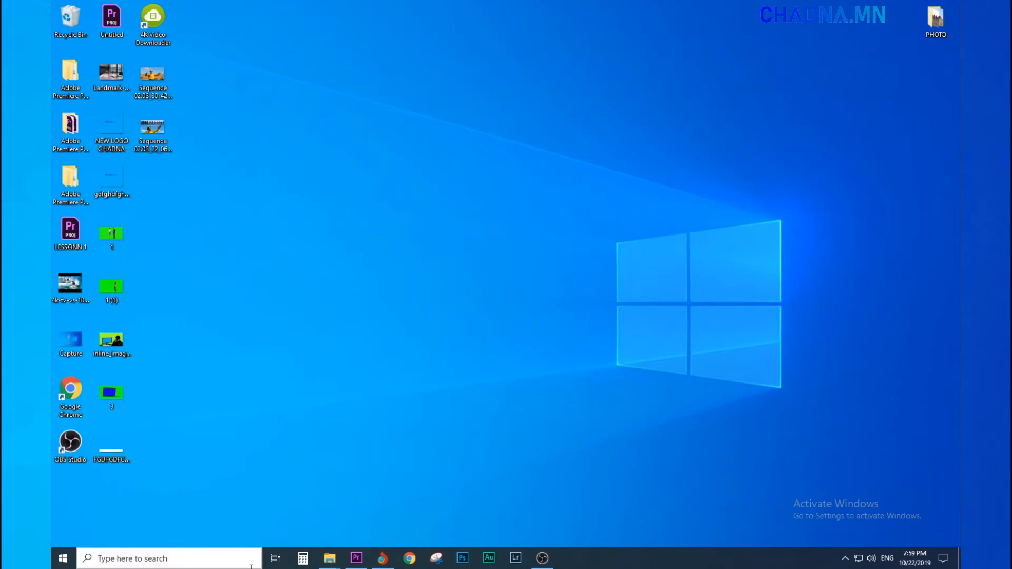
Step: Bring back the media cache search results and close the Media Cache Files folder window
mouse_move(329, 558)
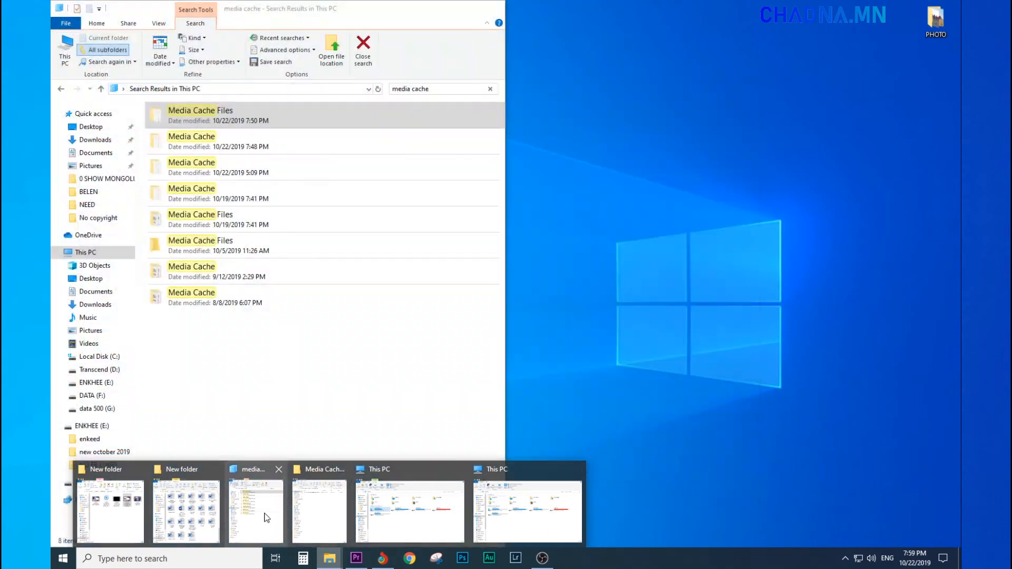
click(264, 515)
mouse_move(332, 560)
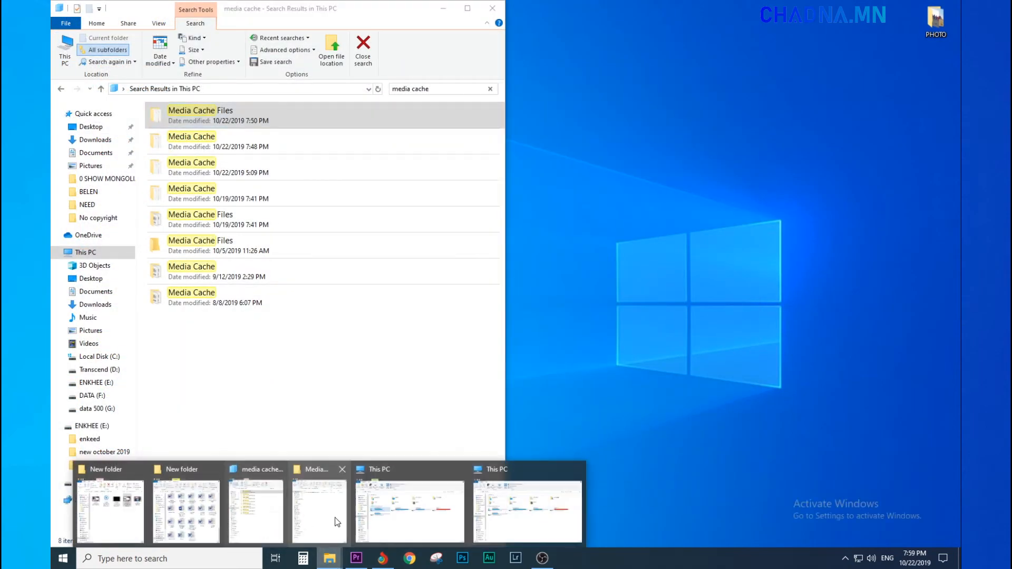
click(317, 508)
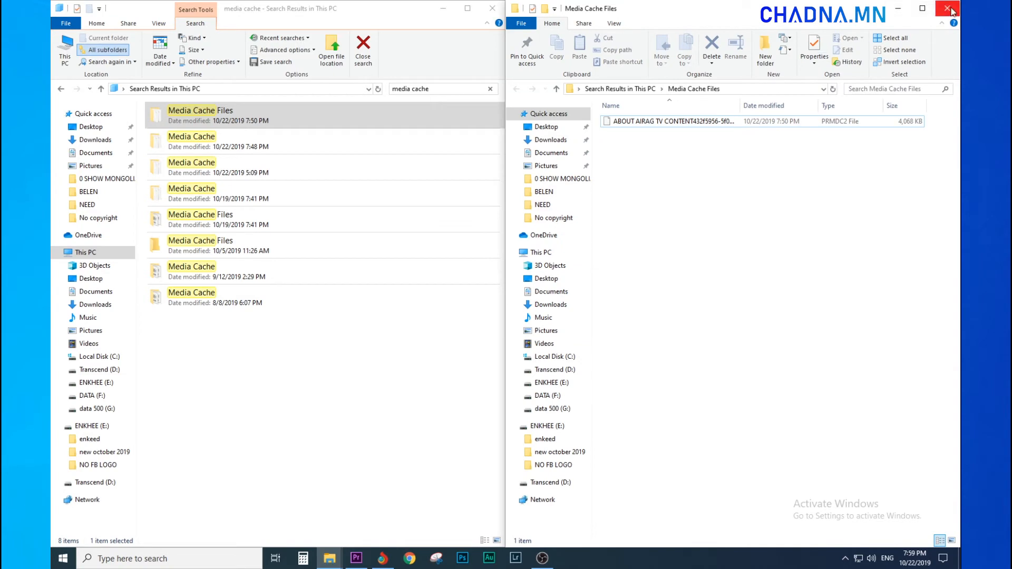
click(953, 12)
Step: Open the Media Cache folder listed second in the search results in a new window and select all its files
right_click(213, 138)
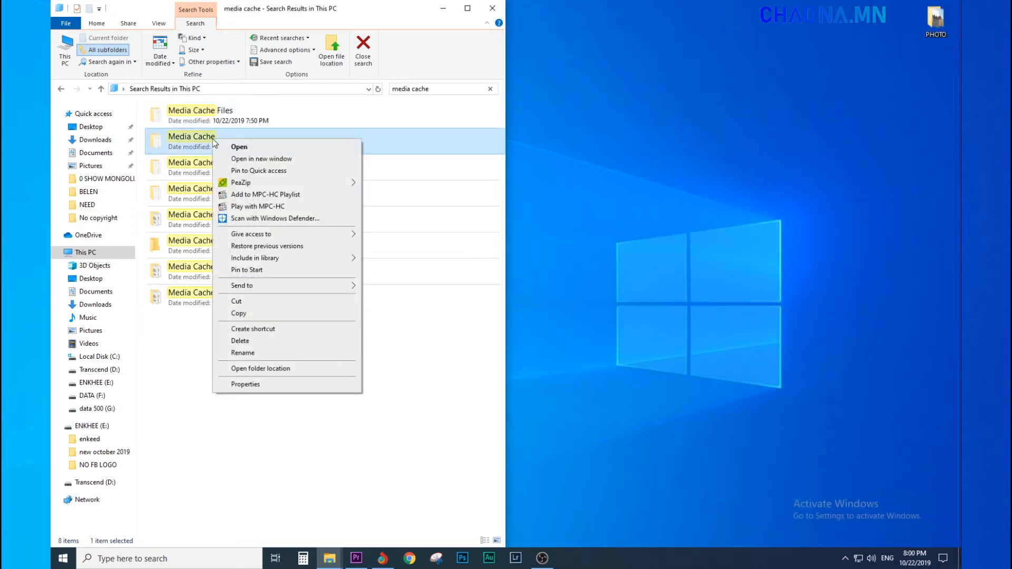
click(277, 159)
click(417, 241)
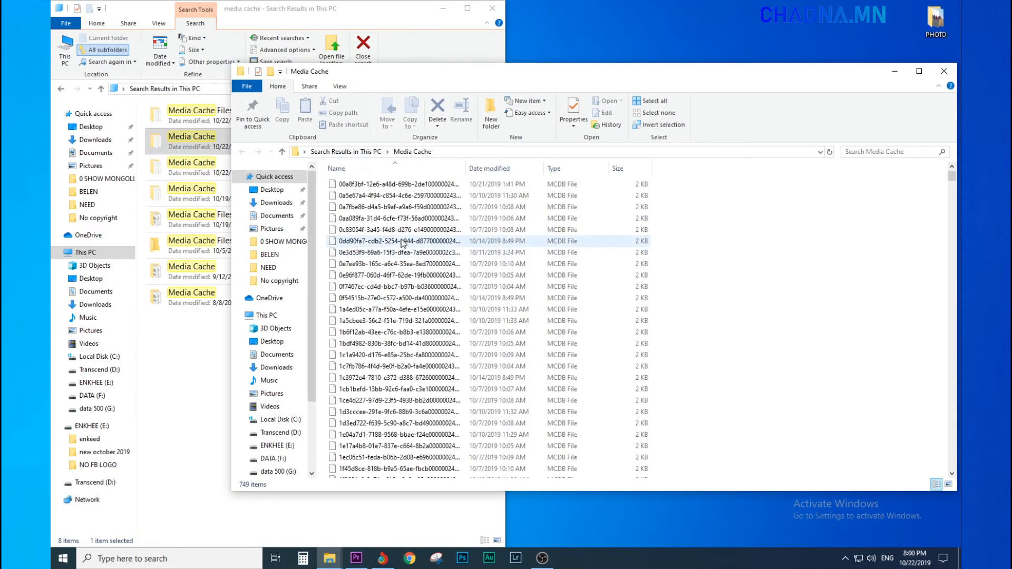
key(ctrl+a)
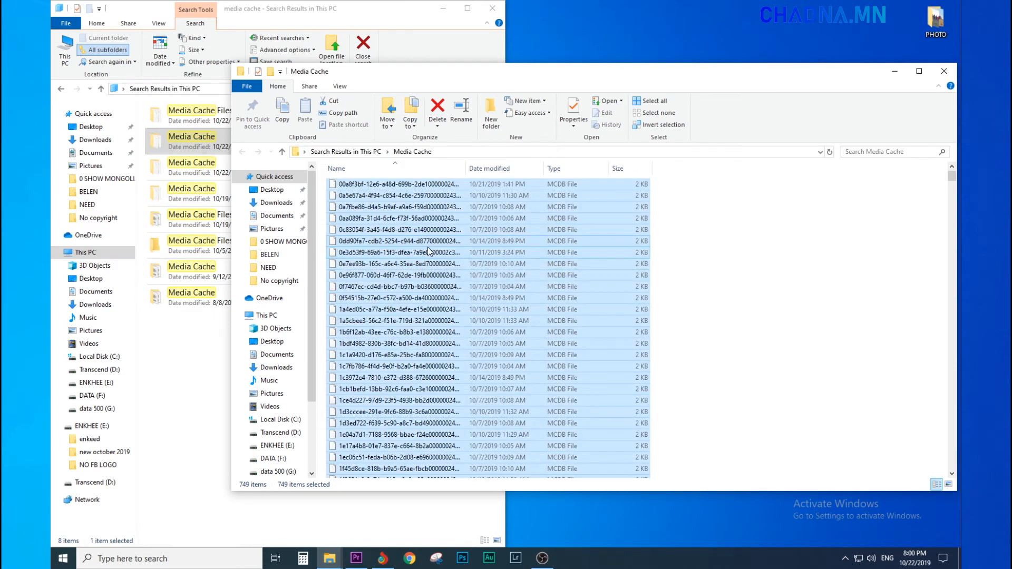
Step: Check the total size of the selected MCDB files in their properties
right_click(398, 307)
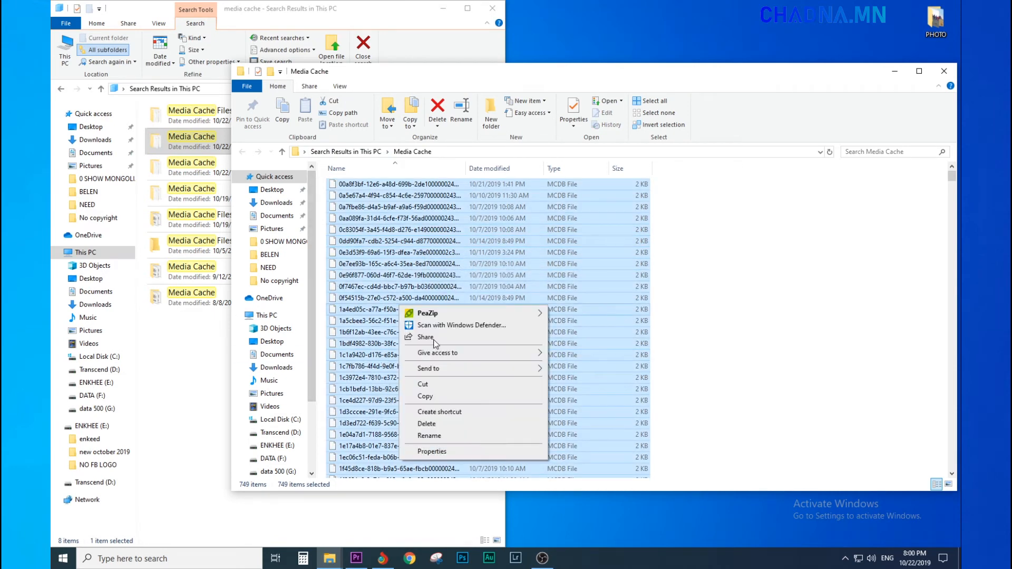
click(428, 452)
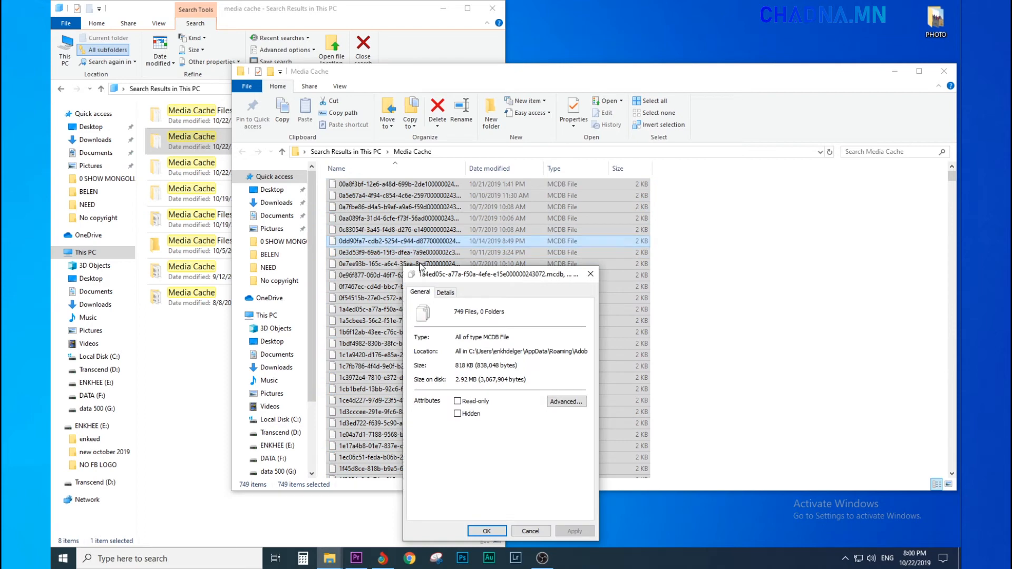
drag(509, 279, 545, 205)
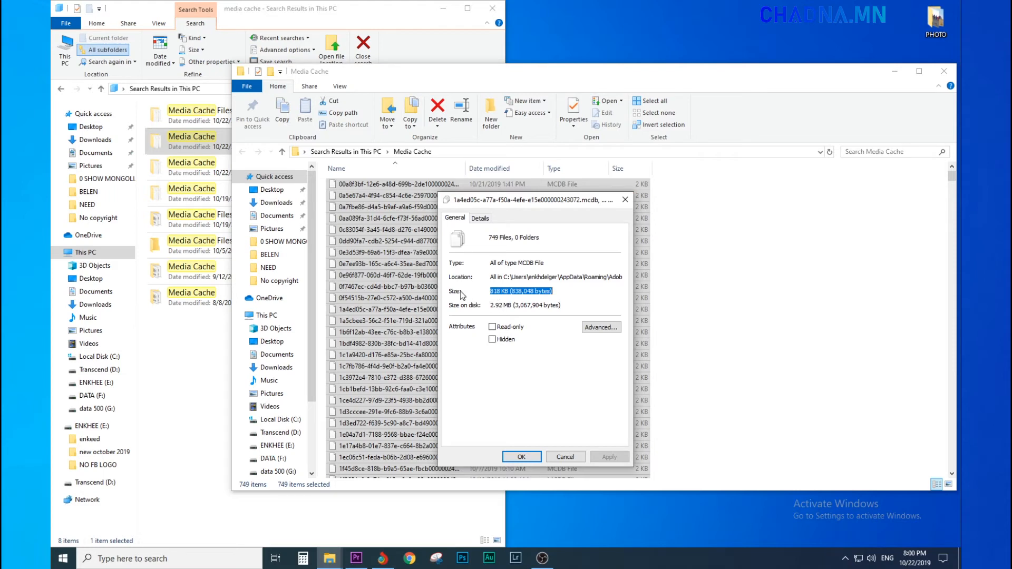
click(574, 460)
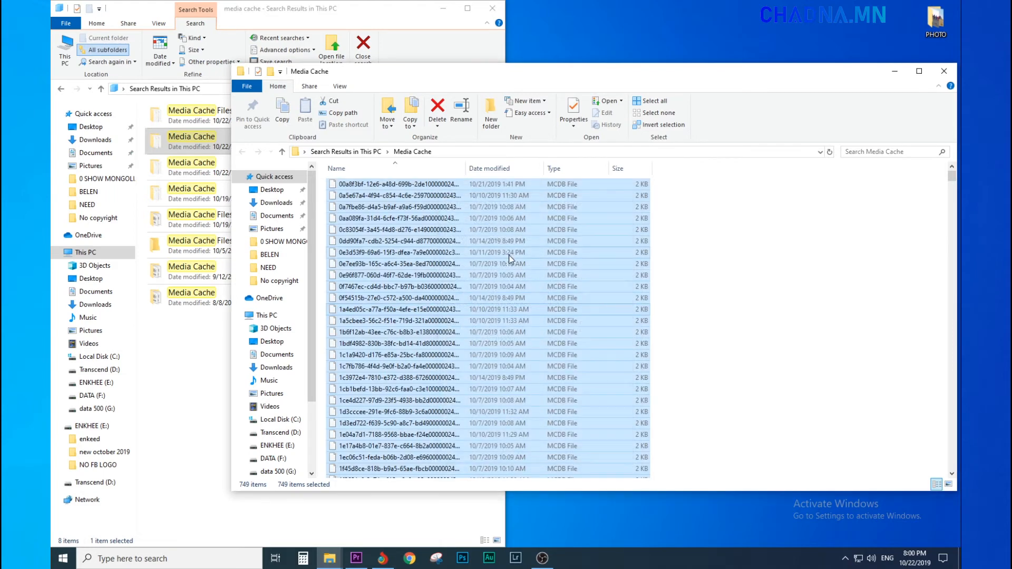
Step: Delete all selected MCDB files from the Media Cache folder
scroll(426, 353, down, 15)
scroll(426, 352, down, 20)
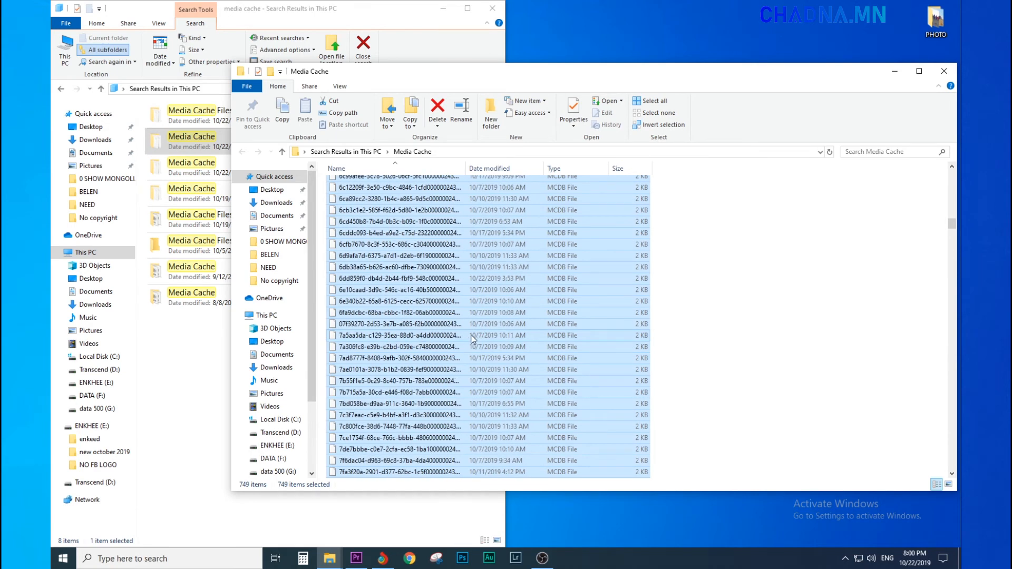
key(Delete)
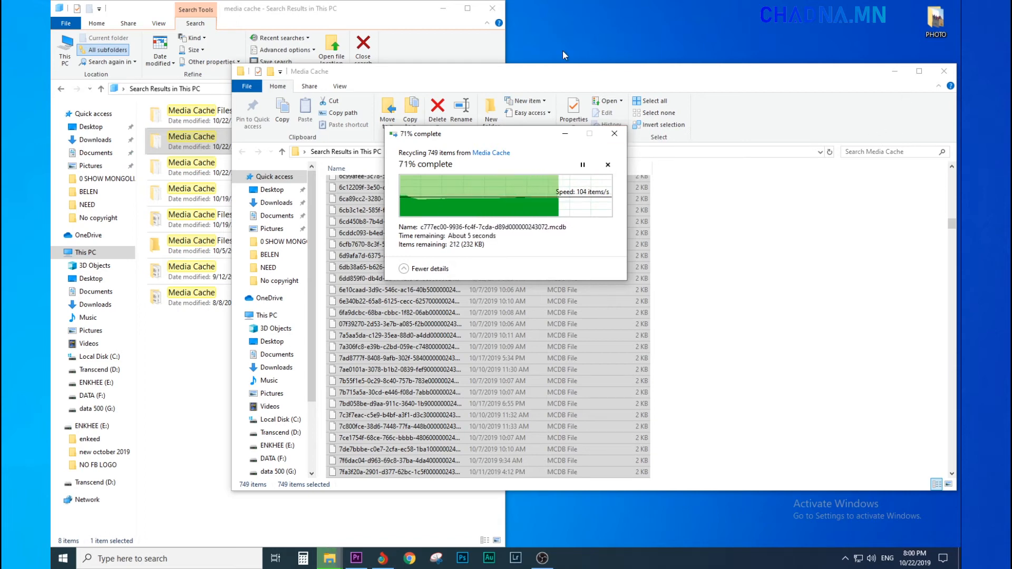
Step: Open the third Media Cache folder in the search results, select all its files and check their total size in their properties
double_click(208, 160)
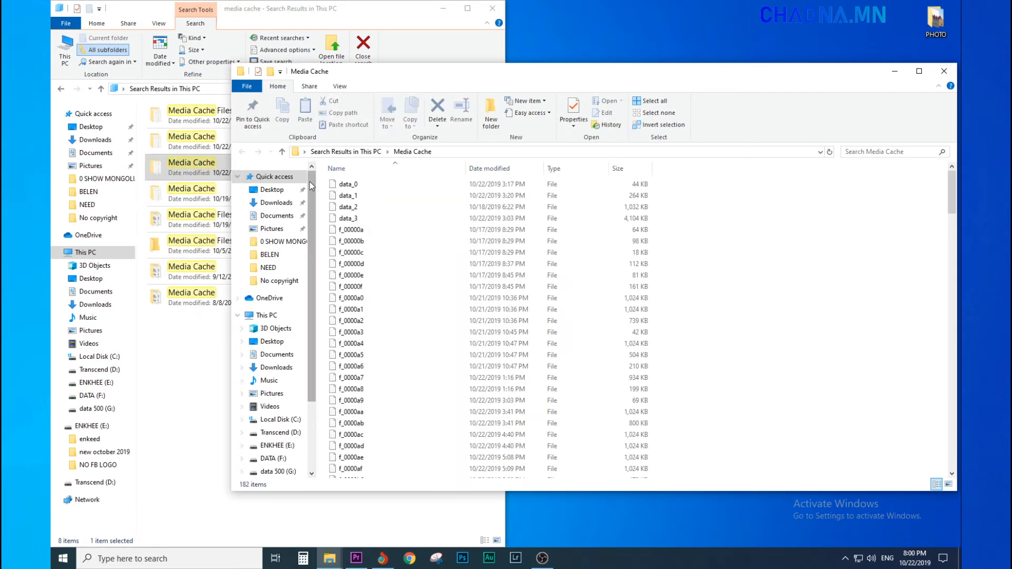
key(ctrl+a)
right_click(396, 271)
click(430, 431)
click(586, 274)
Step: Delete all the selected files from this Media Cache folder and close the folder window
key(Delete)
click(467, 226)
click(530, 242)
click(530, 241)
click(950, 72)
Step: Open the fourth Media Cache folder in a new window, delete all its contents and close the window
right_click(212, 194)
click(251, 211)
key(ctrl+a)
key(Delete)
click(946, 71)
Step: Open the fifth search result, Media Cache Files, in a new window, delete all its CFA files and close the window
right_click(216, 230)
click(253, 250)
key(ctrl+a)
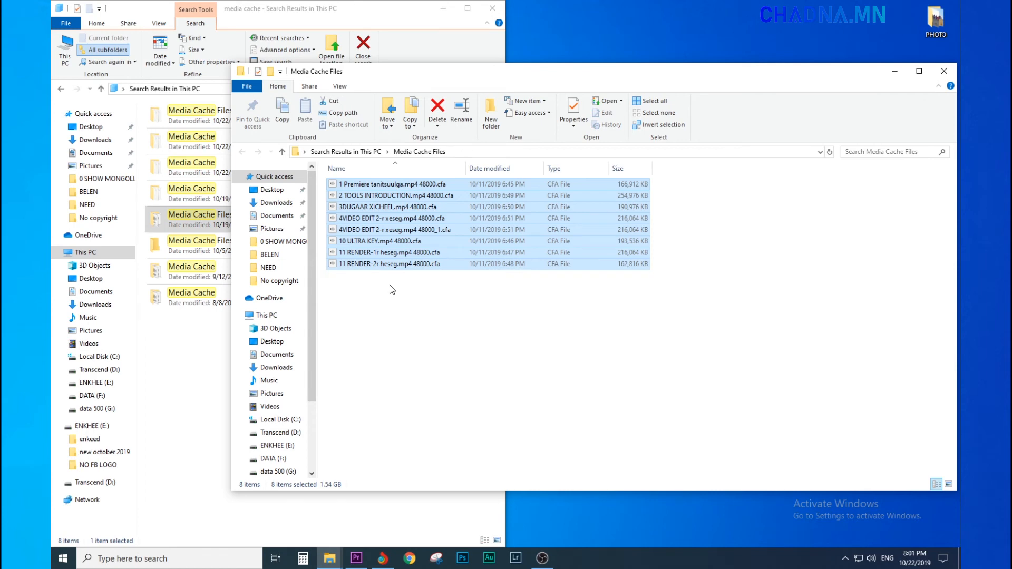
key(Delete)
click(945, 72)
Step: Inspect the sixth and seventh media cache folders in the search results in new windows, closing each one
right_click(226, 249)
click(257, 270)
click(945, 71)
right_click(221, 275)
click(248, 295)
click(945, 72)
Step: Open the last Media Cache folder in the search results in a new window and delete all its PEK and CFA files
right_click(191, 298)
click(222, 65)
key(ctrl+a)
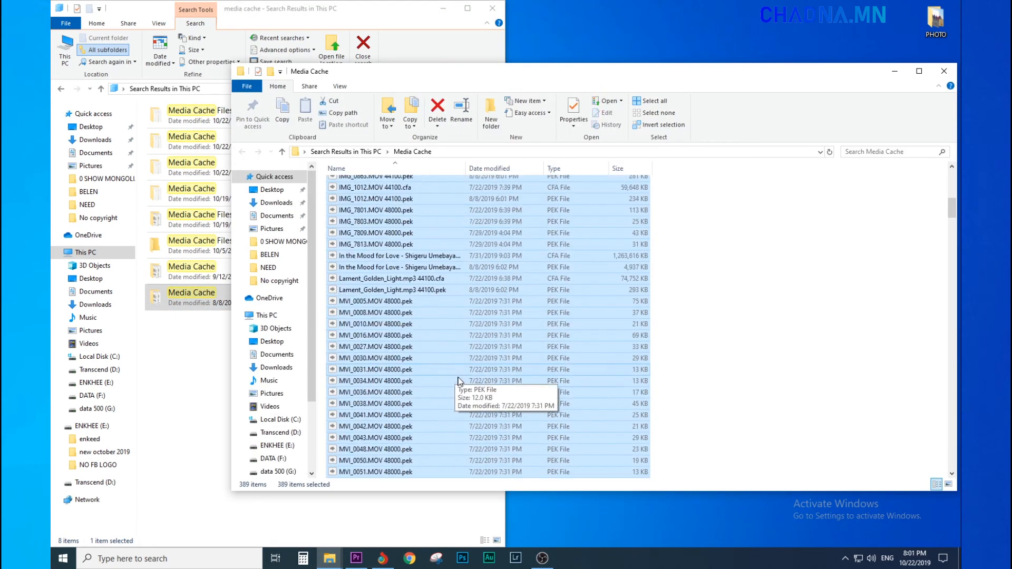
scroll(458, 381, down, 20)
key(Delete)
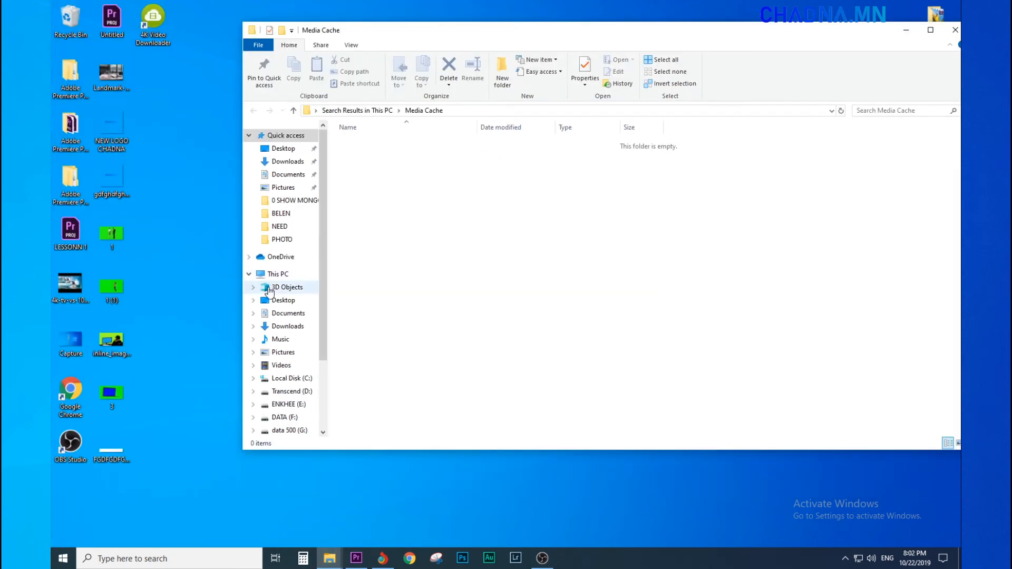
Step: Show the drives in This PC and open the Recycle Bin, placing the two windows side by side
click(276, 274)
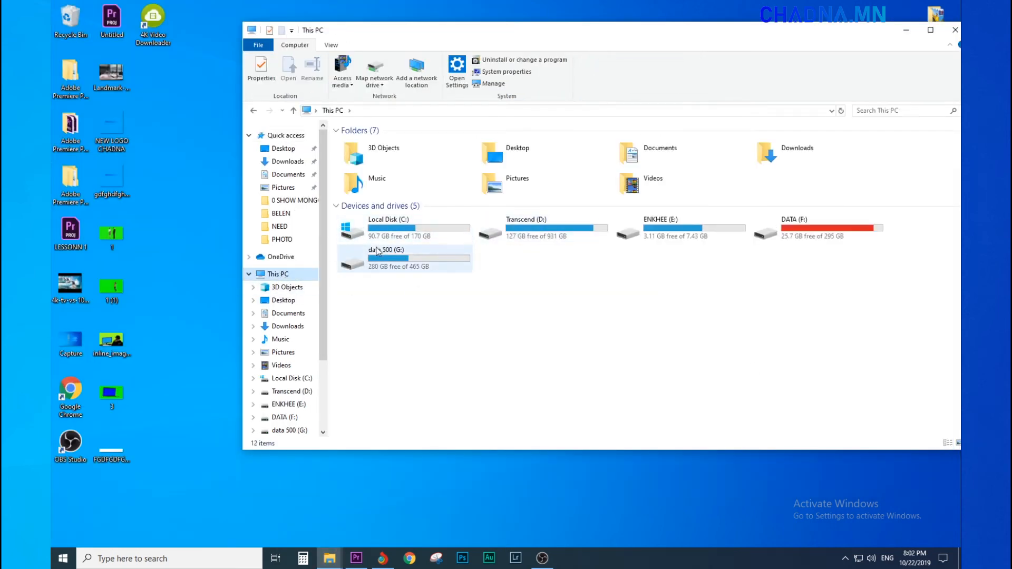
click(350, 260)
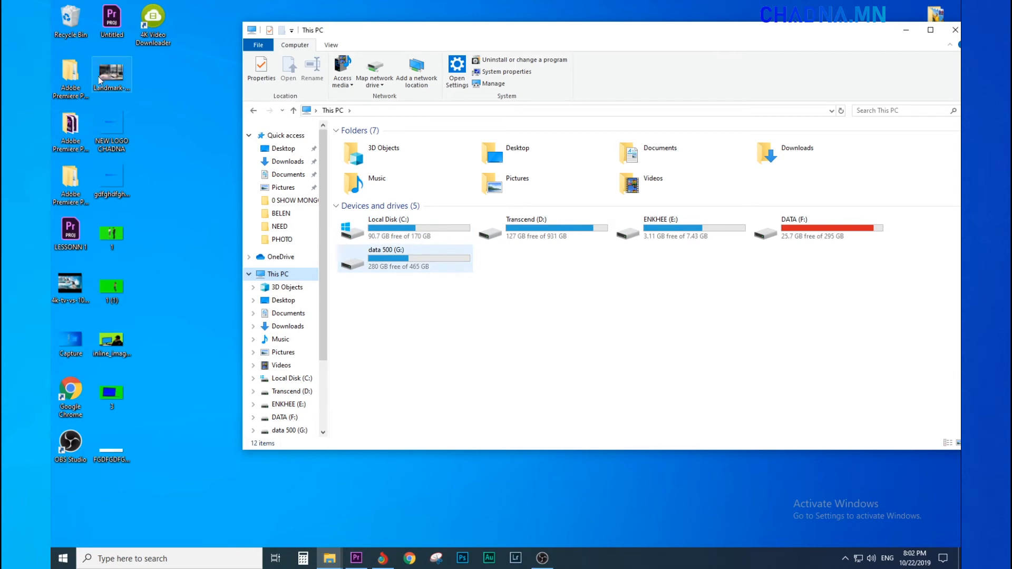
click(66, 23)
double_click(65, 21)
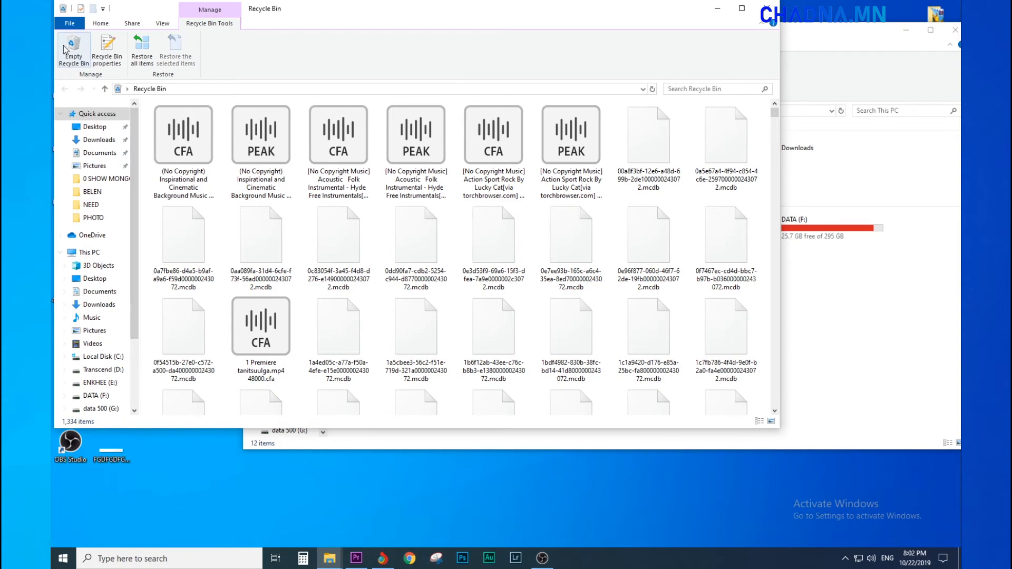
drag(375, 9, 51, 211)
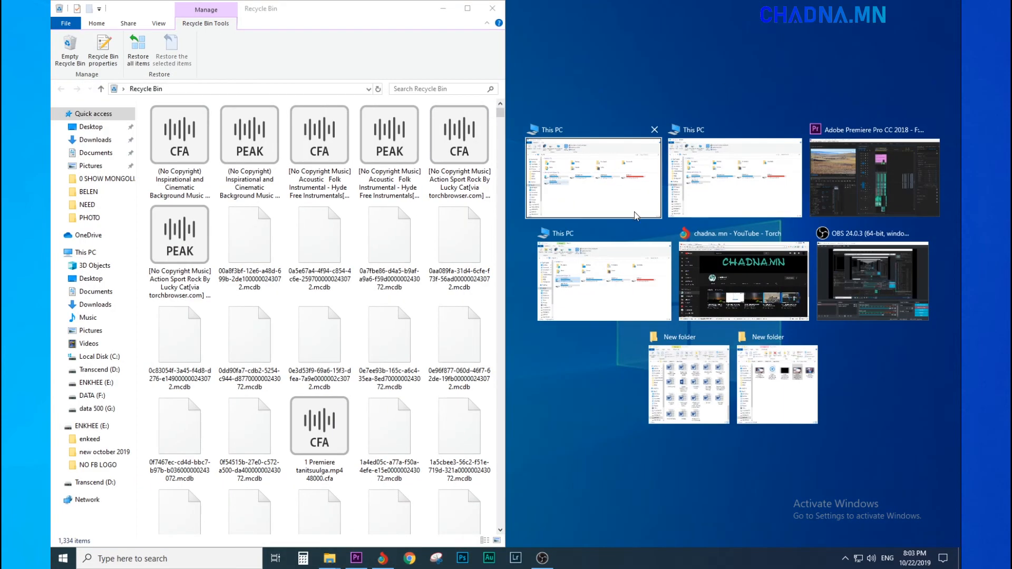
click(637, 215)
click(75, 63)
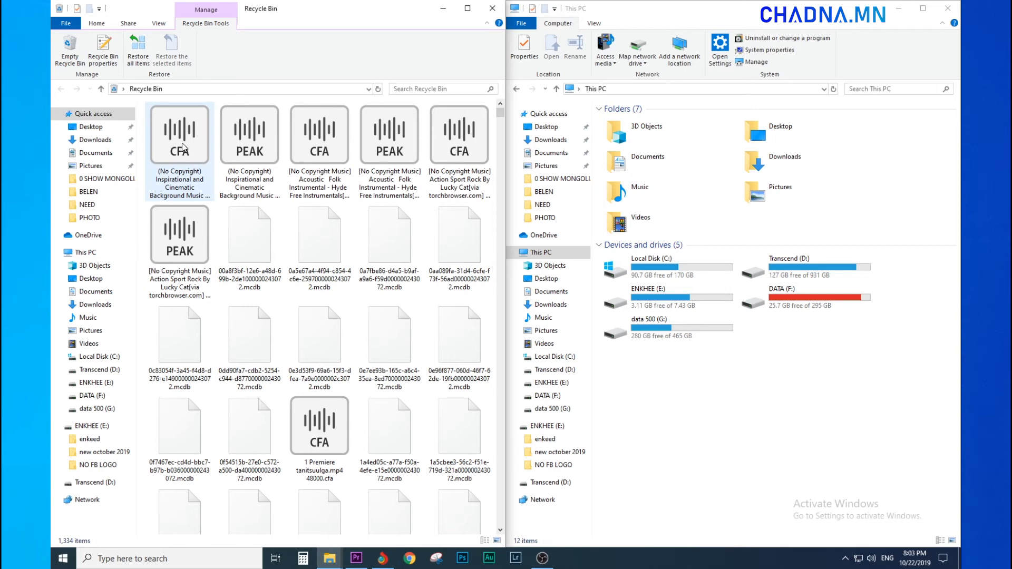
Step: Permanently delete all items in the Recycle Bin and close its window
key(ctrl+a)
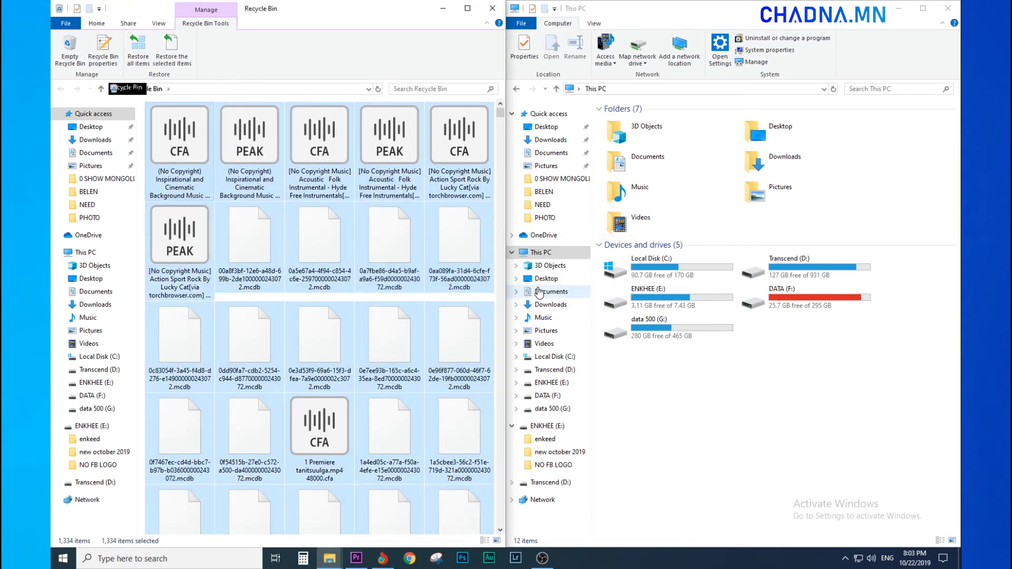
key(Delete)
key(Return)
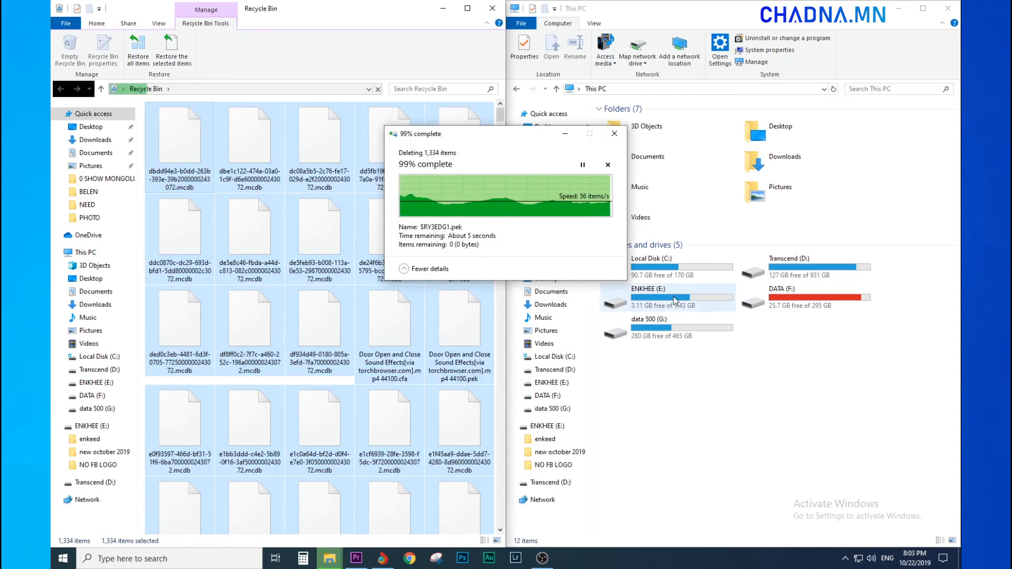
click(492, 8)
Step: Refresh This PC to check the free space on the drives and maximize the window
right_click(733, 389)
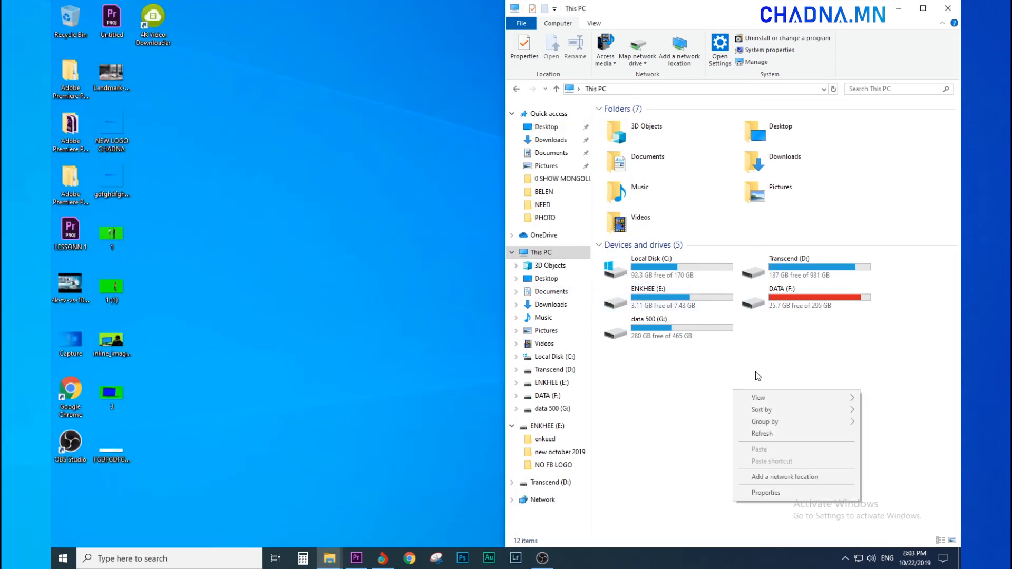
click(765, 435)
right_click(720, 388)
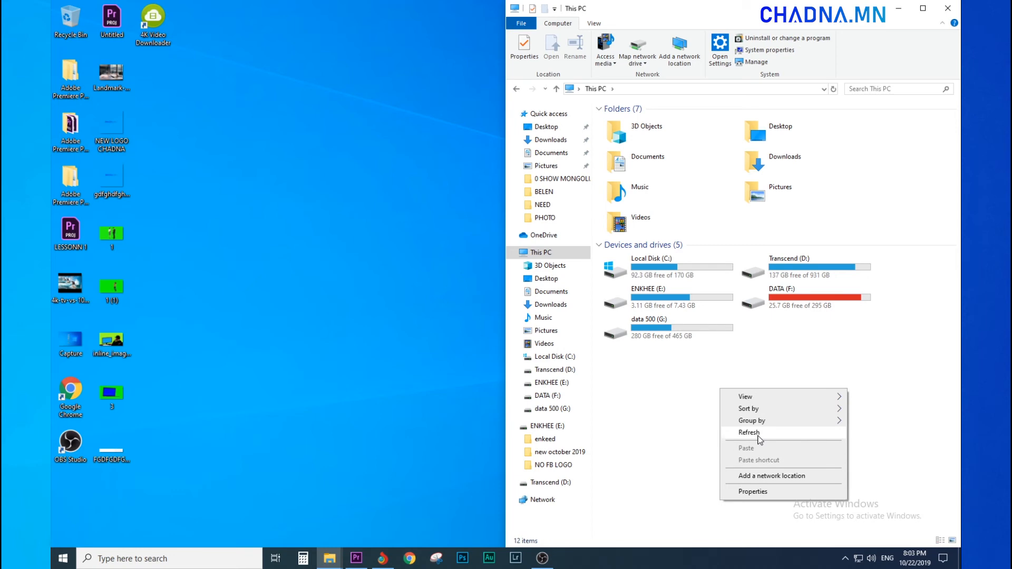
click(761, 432)
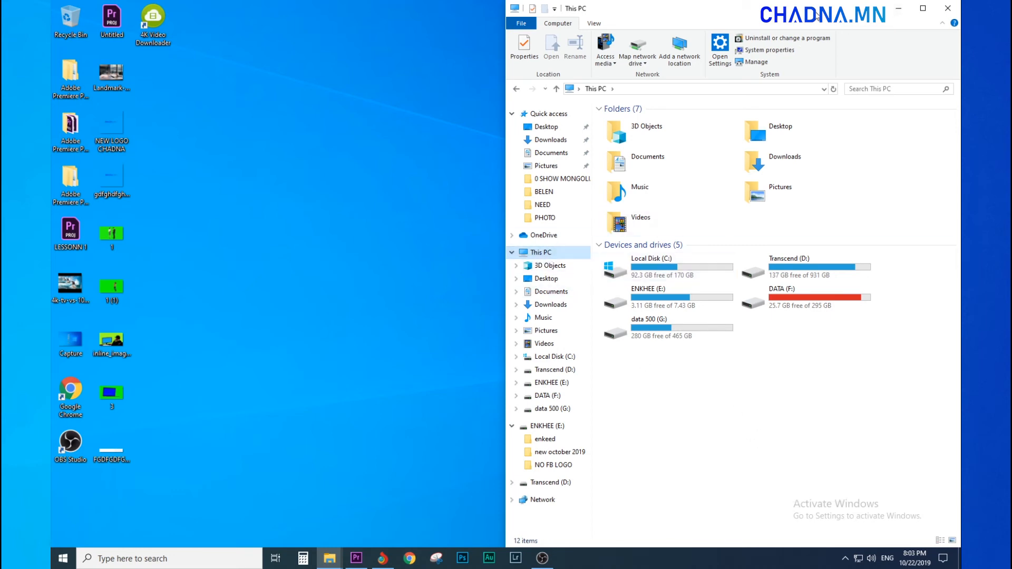
drag(797, 11, 590, 0)
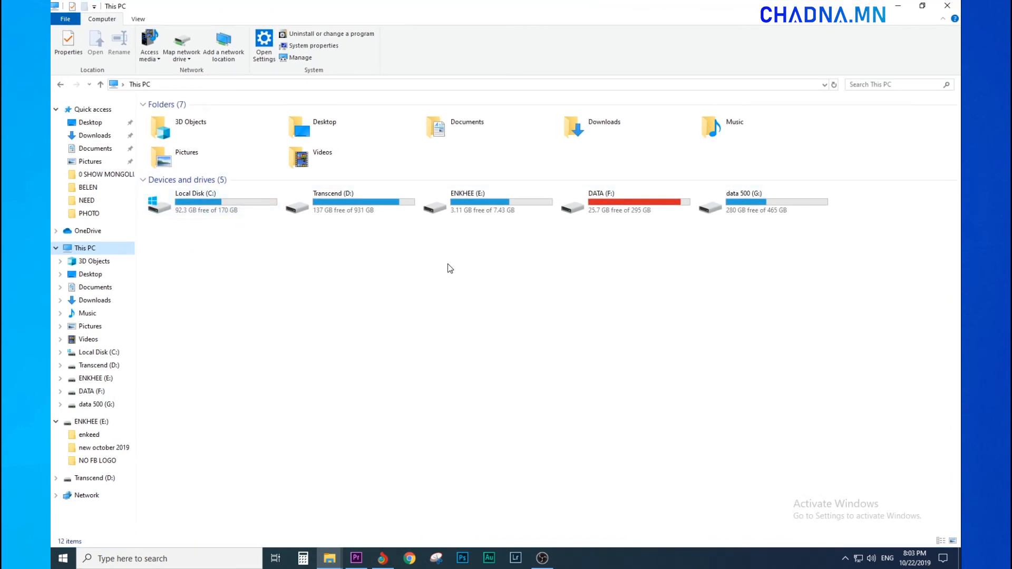
Step: Switch to Premiere Pro and open its Media Cache preferences
click(357, 558)
click(58, 17)
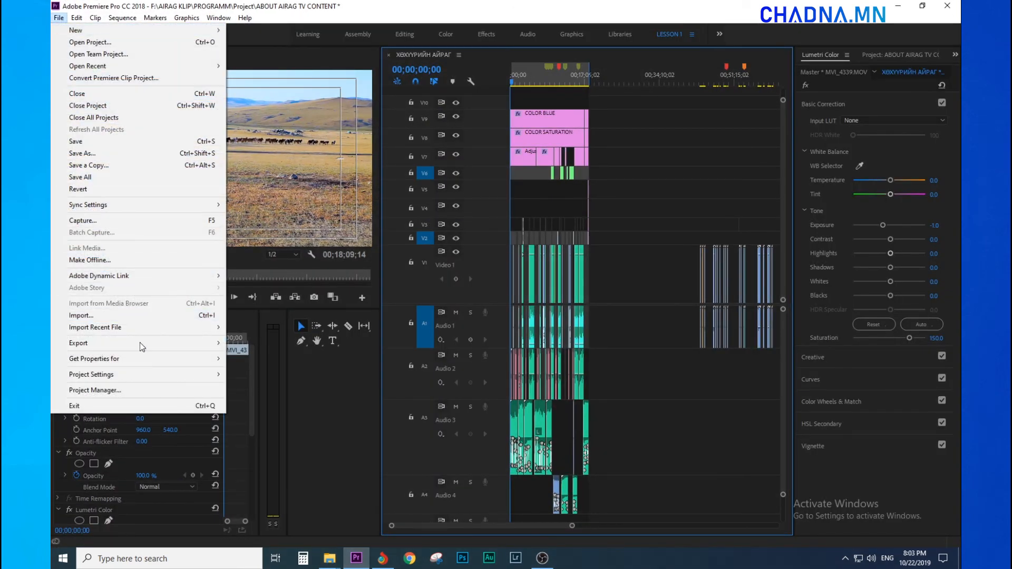
click(76, 18)
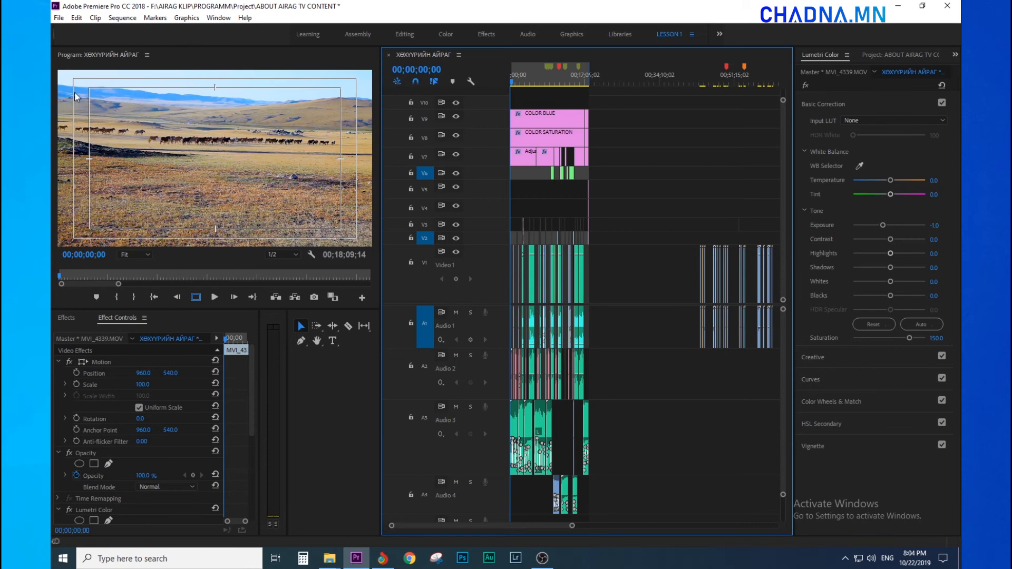
click(76, 18)
mouse_move(113, 340)
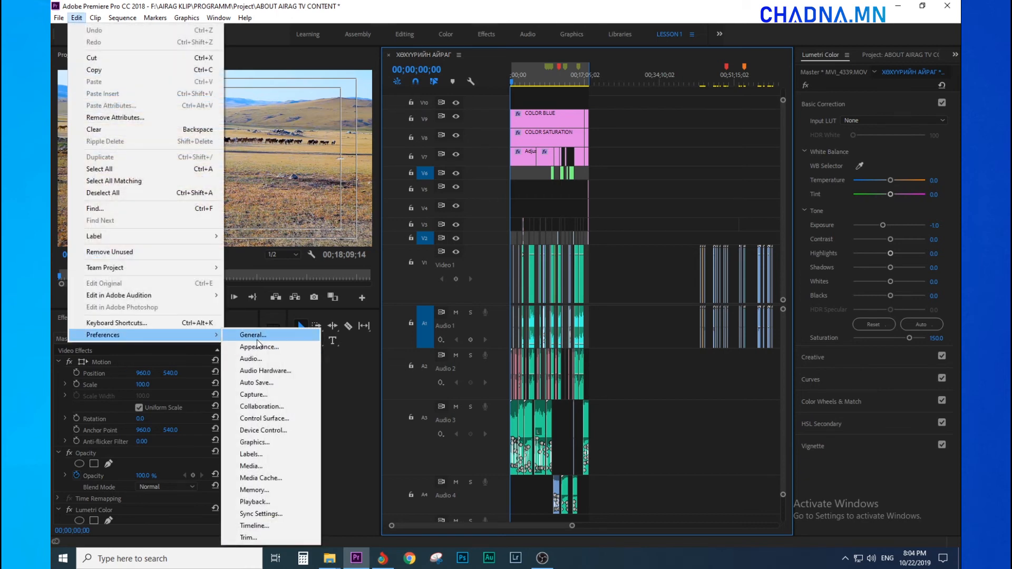
click(261, 478)
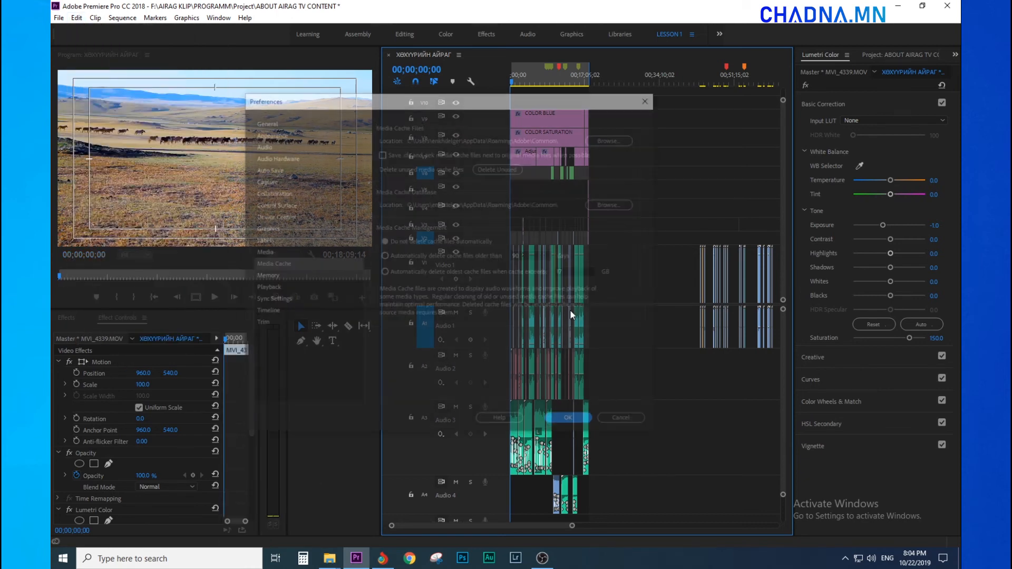
Step: Delete unused media cache files, enable saving .cfa and .pek files next to the original media, and dismiss the preferences without applying them
click(505, 168)
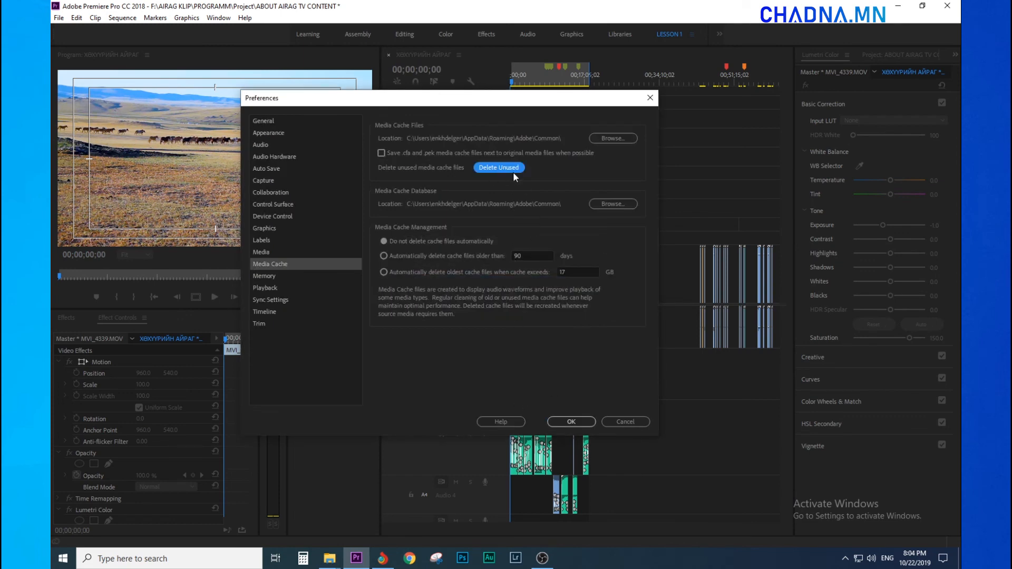
click(425, 154)
click(498, 167)
click(485, 167)
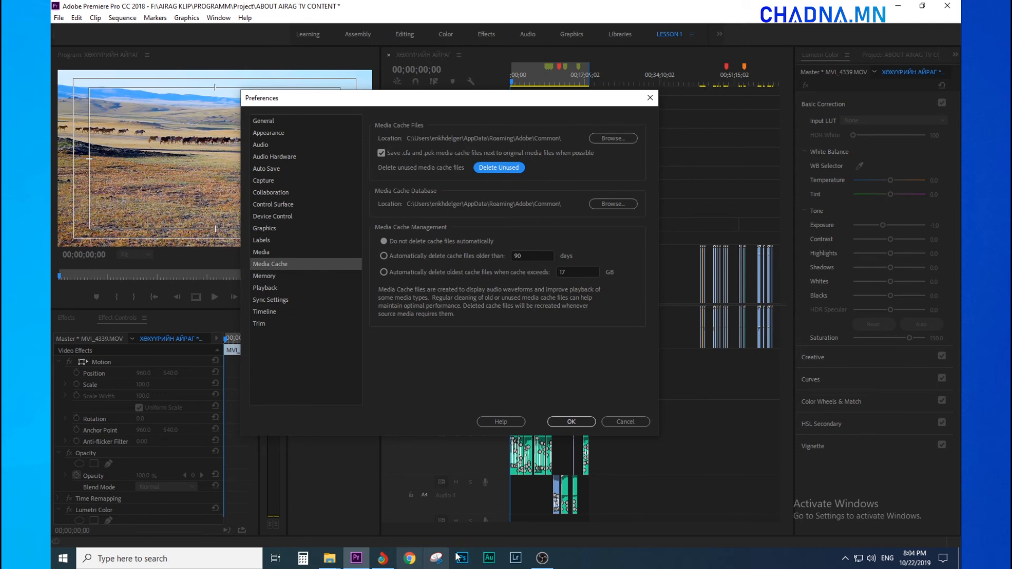
click(498, 168)
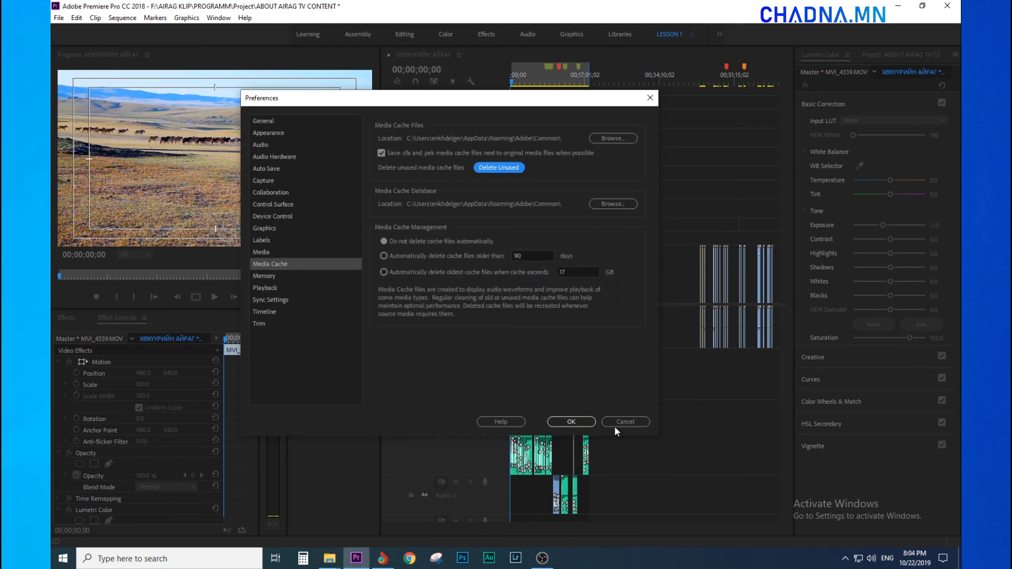
click(650, 98)
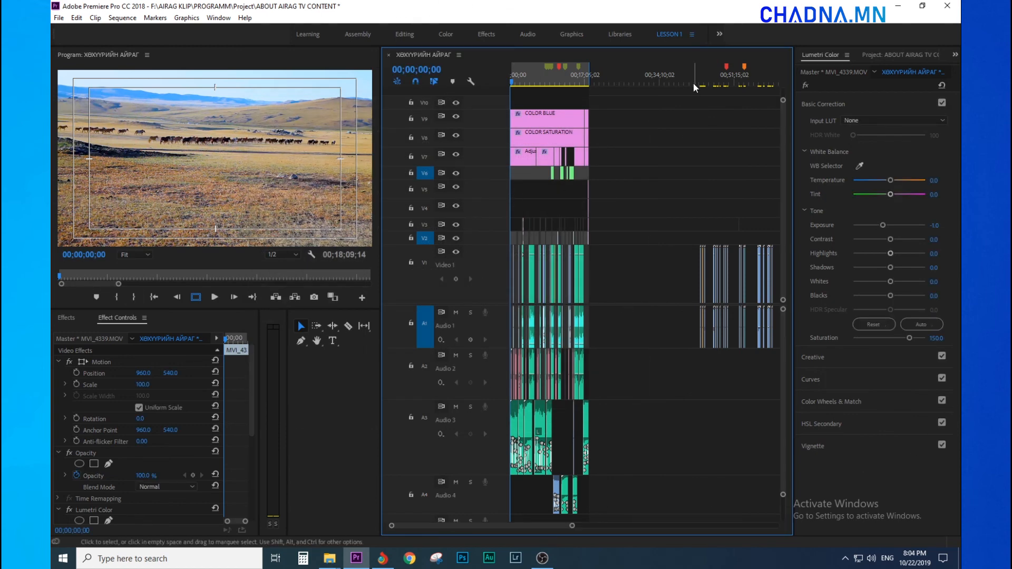
Step: Close Premiere Pro and refresh This PC to check the free space on Local Disk (C:)
click(945, 6)
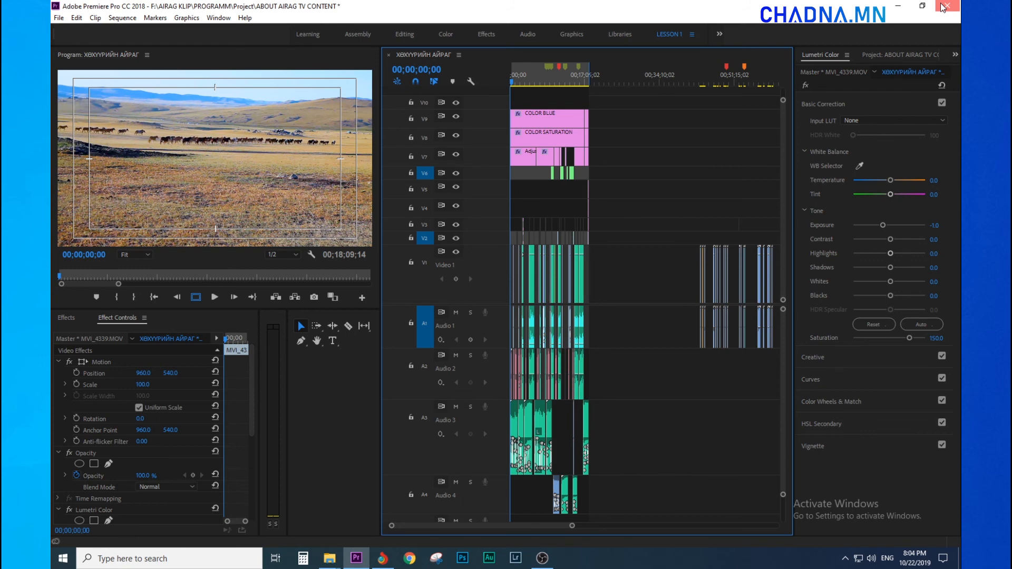
click(520, 290)
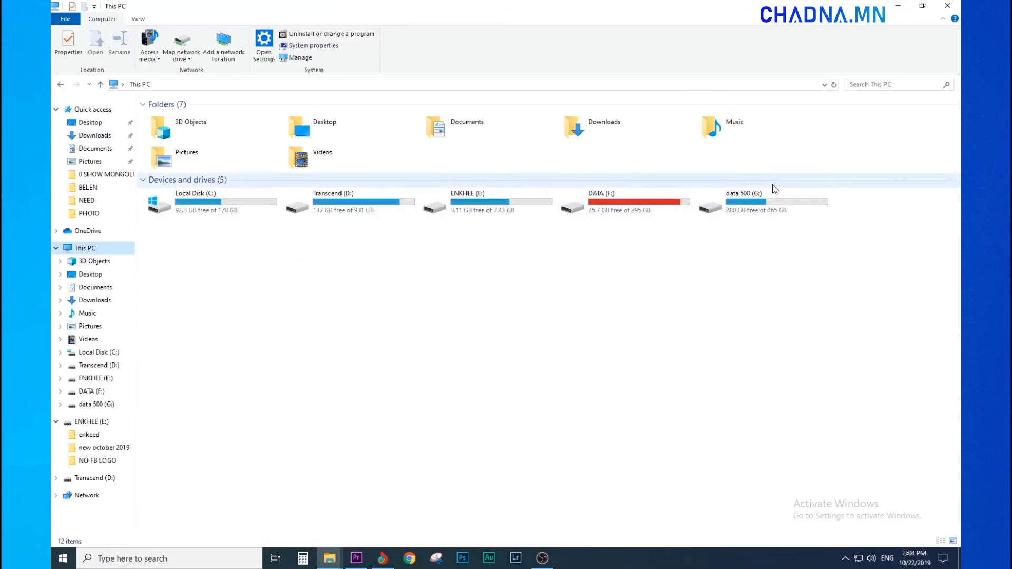
right_click(213, 247)
click(232, 289)
click(207, 207)
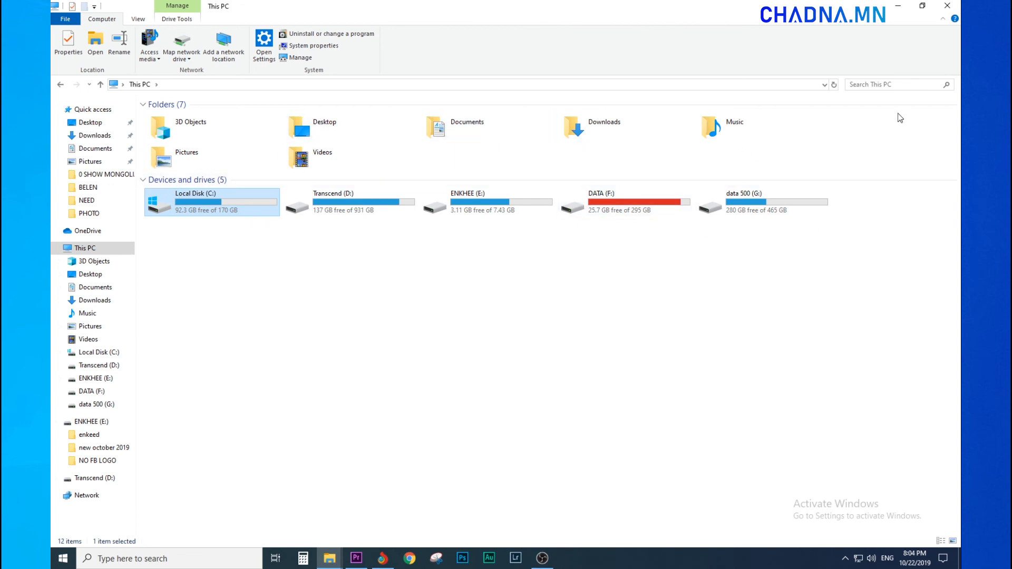
Step: Show the earlier search suggestion in This PC, minimize the window and switch to the Torch browser
click(870, 83)
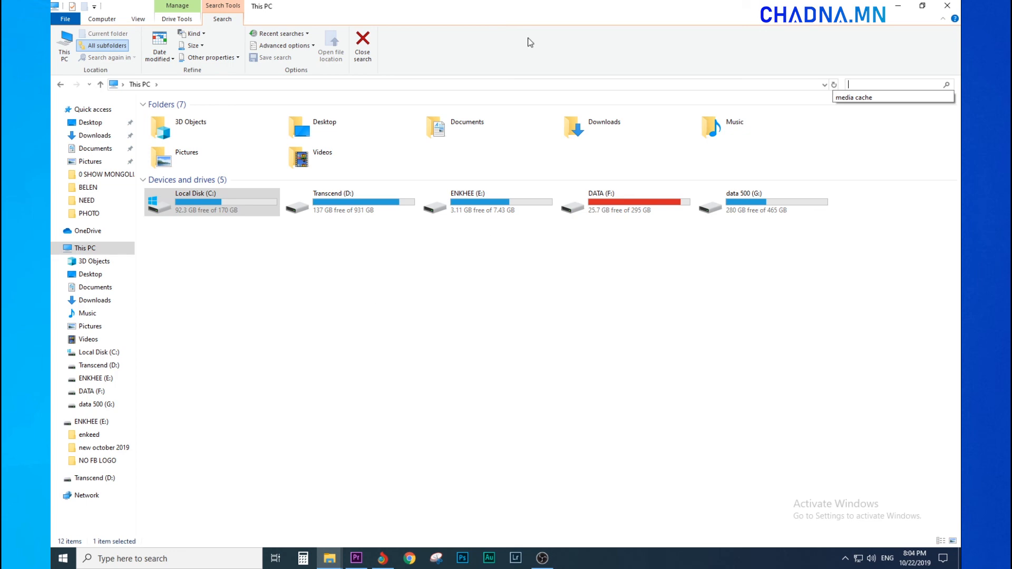
click(900, 5)
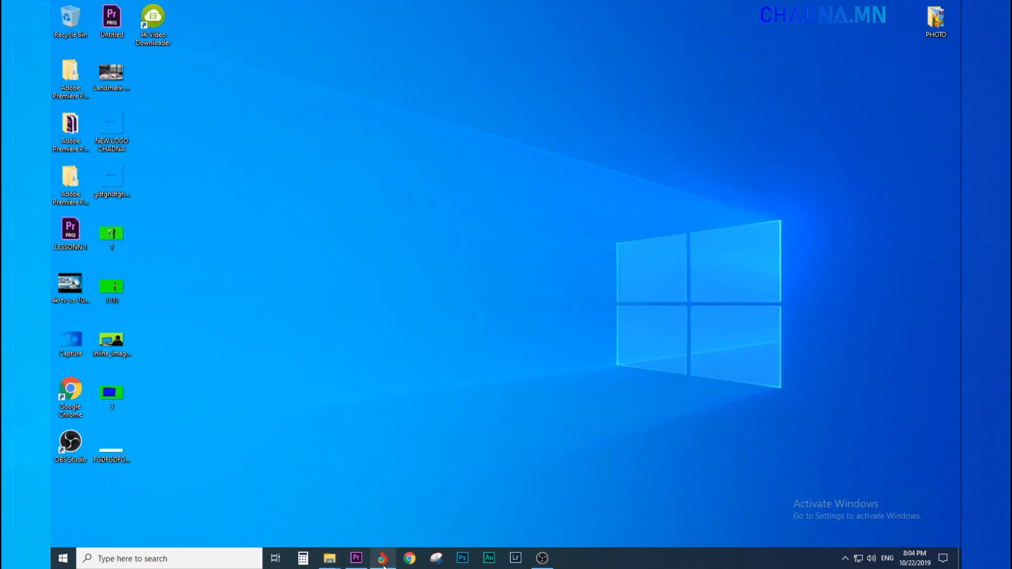
click(383, 559)
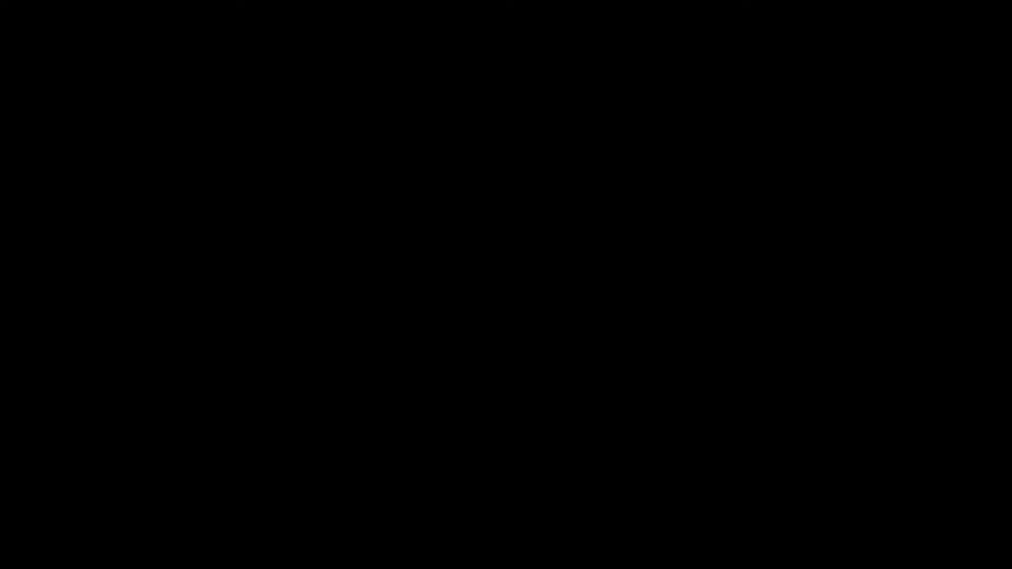